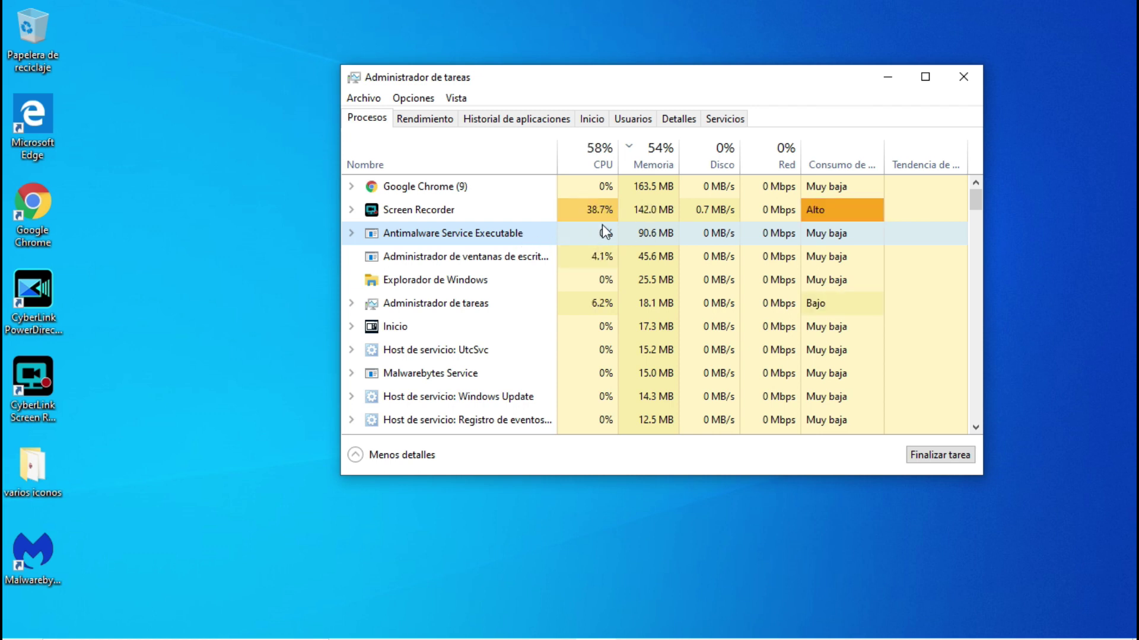
- Close the Task Manager, search Windows for "programador de tareas" and open the Programador de tareas application
click(963, 77)
click(126, 623)
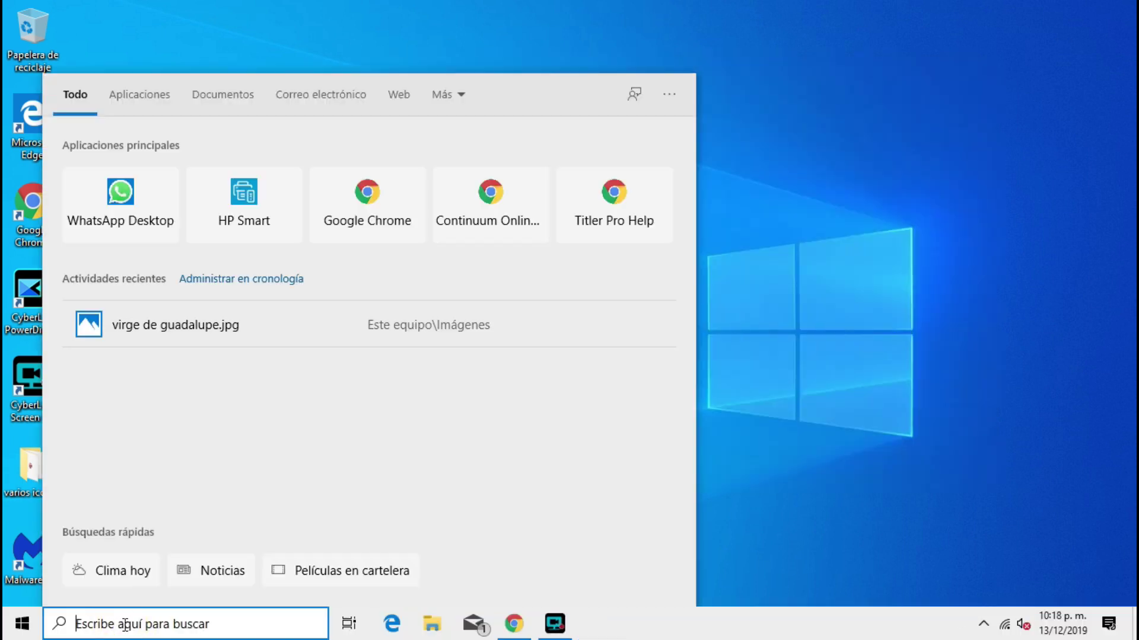
text(progra)
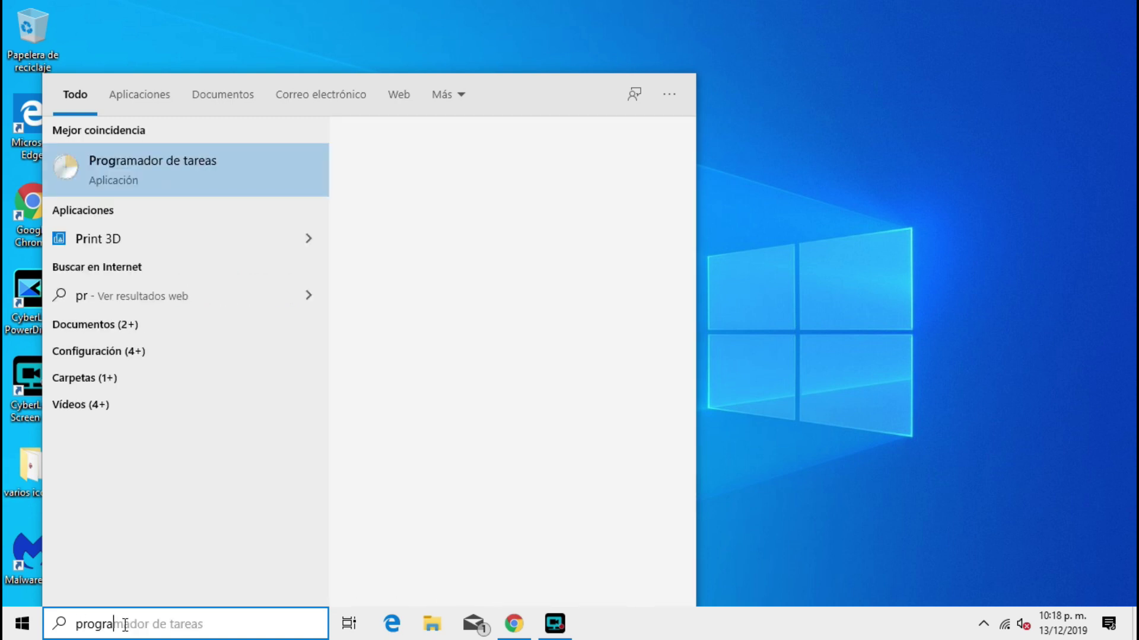
text(mador de tareas)
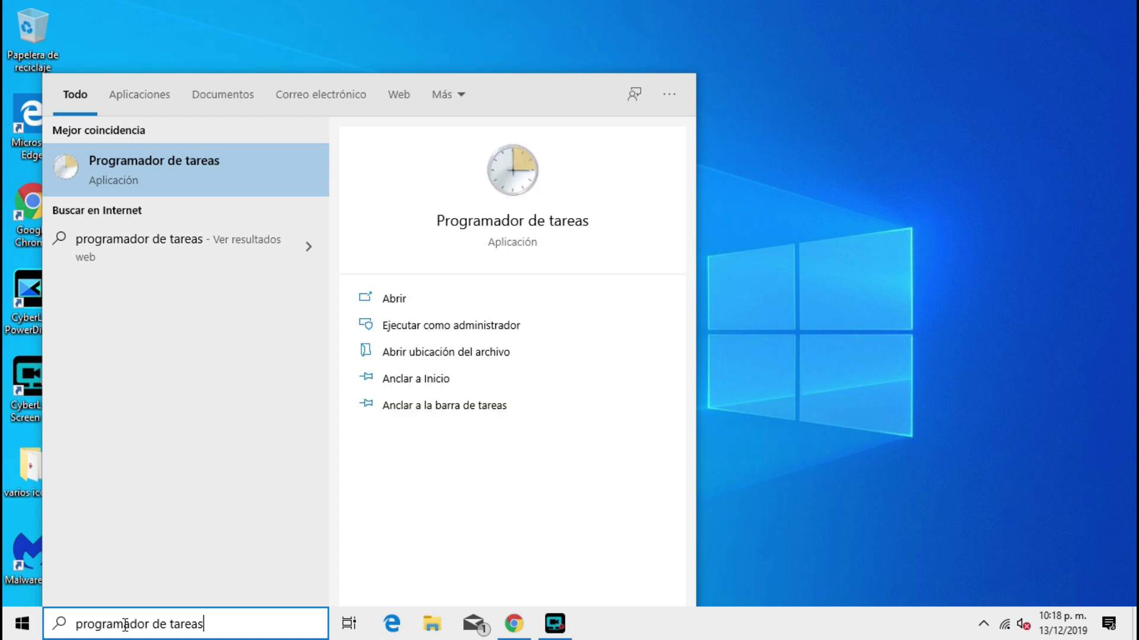
key(Return)
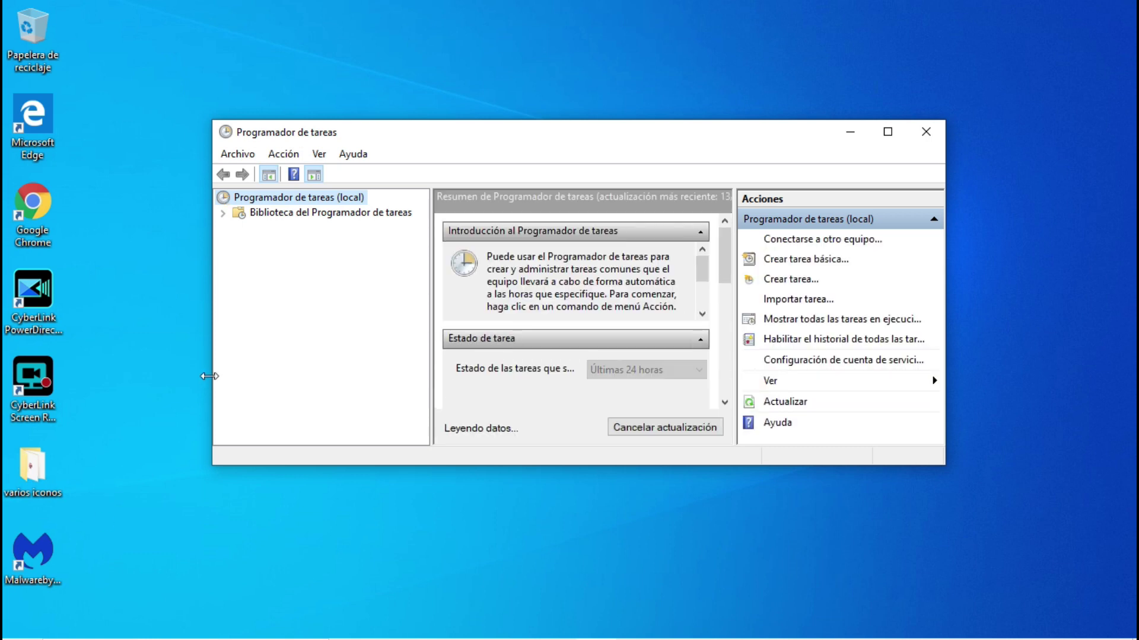
- Expand the Task Scheduler library through Microsoft and Windows, and open the Windows Defender folder
click(225, 214)
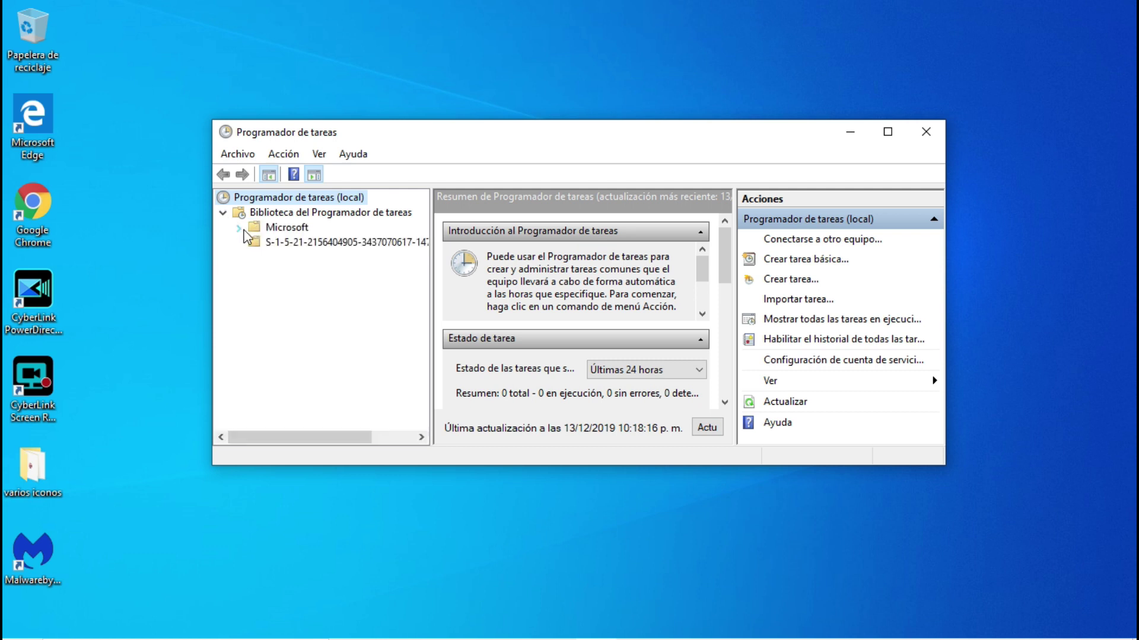
click(239, 229)
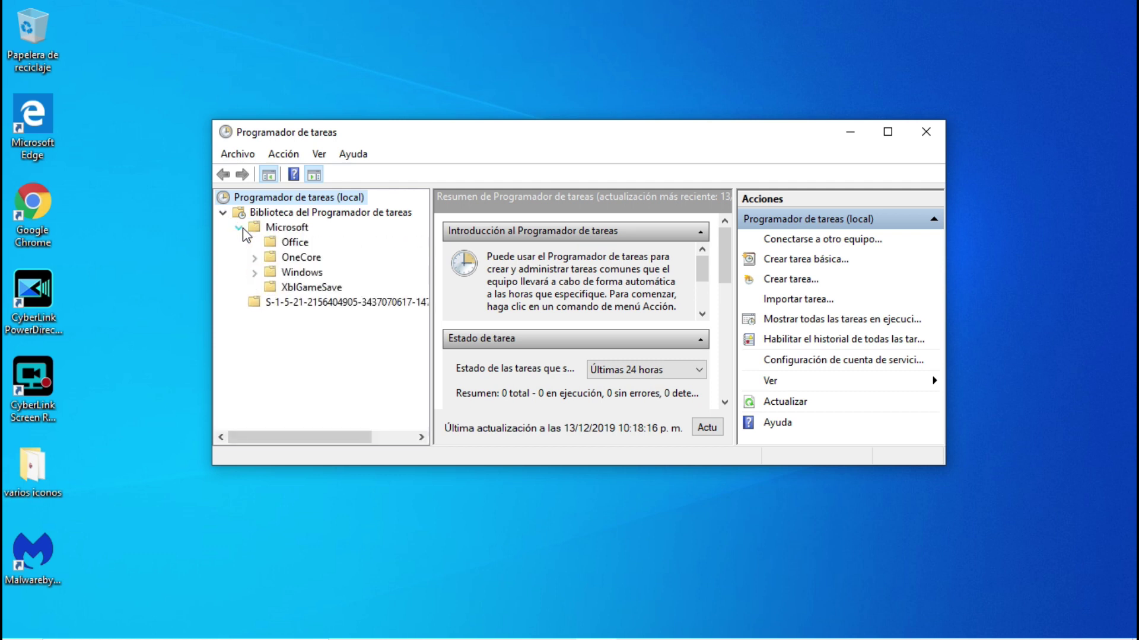
click(255, 273)
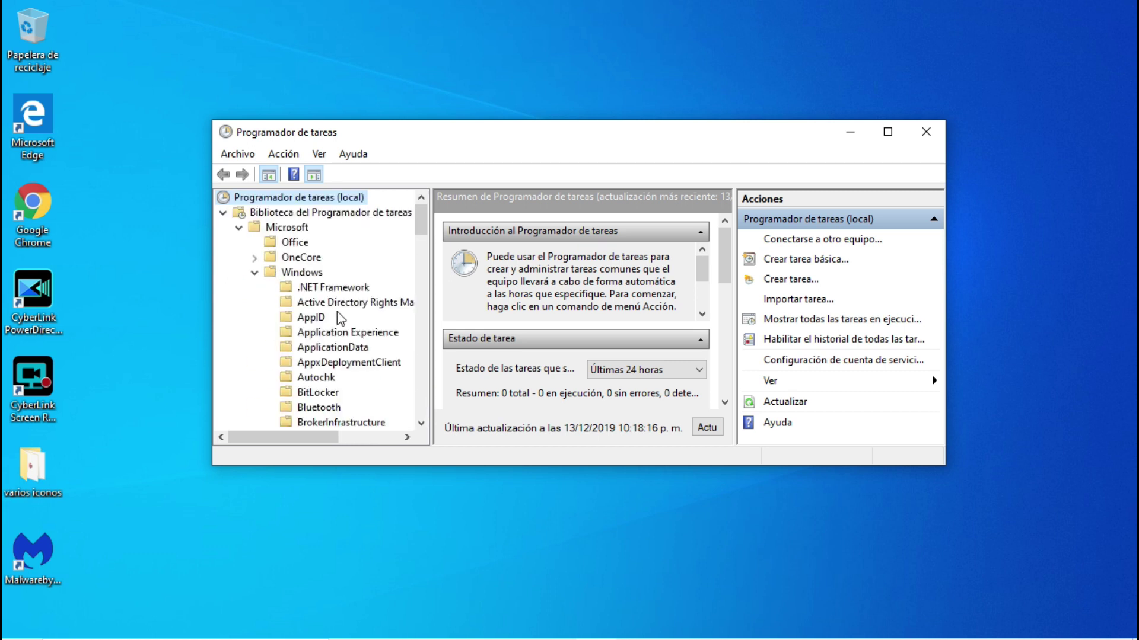
scroll(333, 356, down, 13)
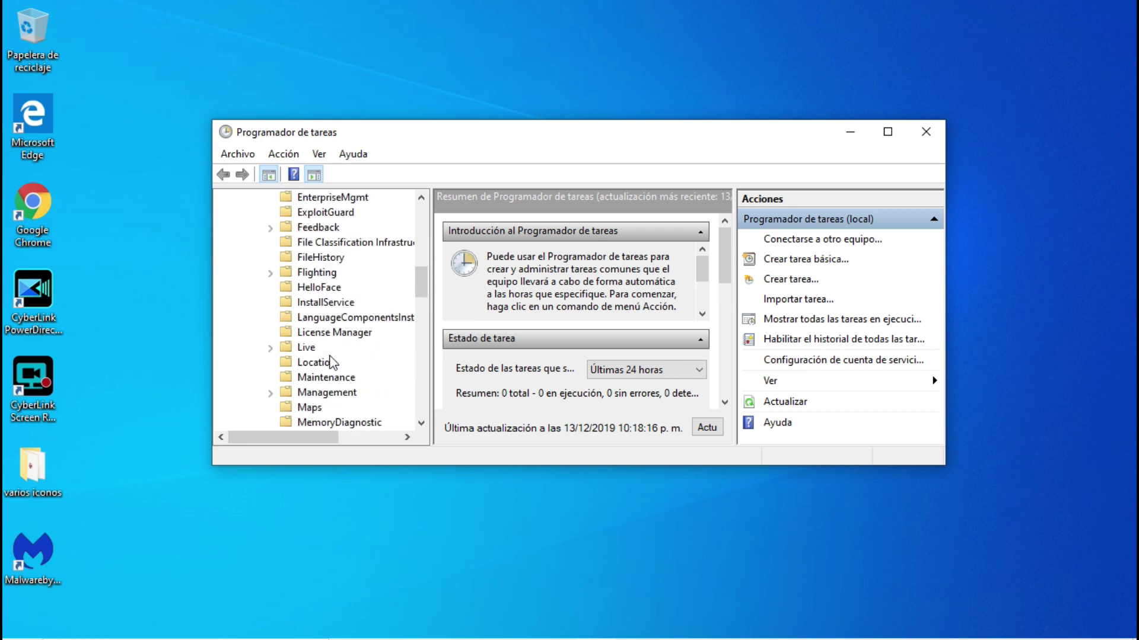
scroll(334, 362, down, 2)
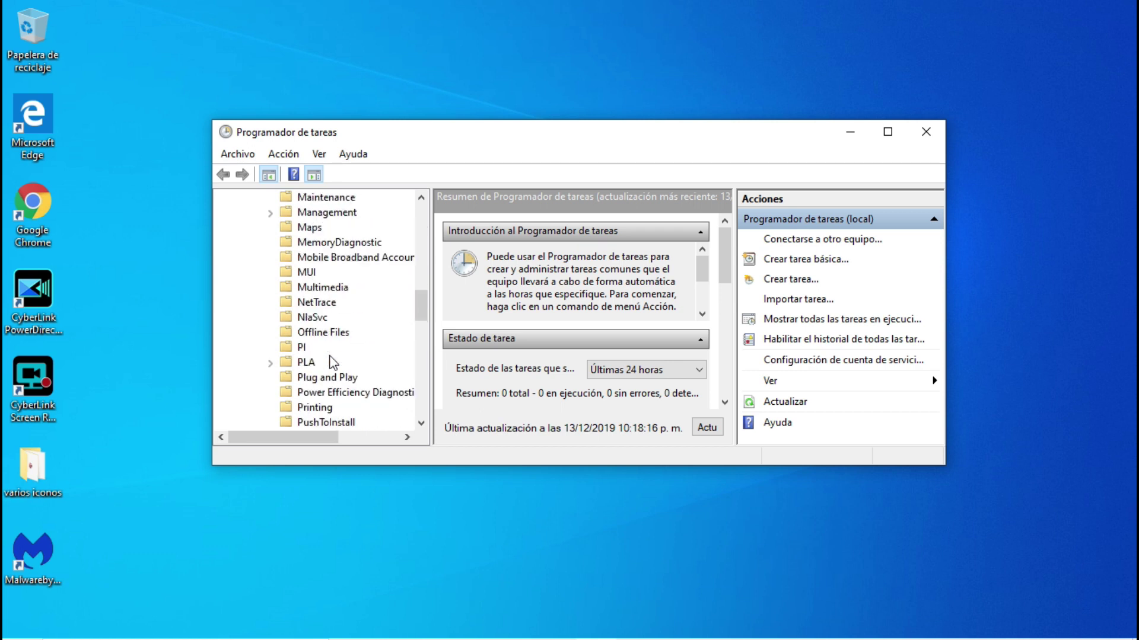
scroll(333, 361, up, 3)
scroll(332, 362, down, 9)
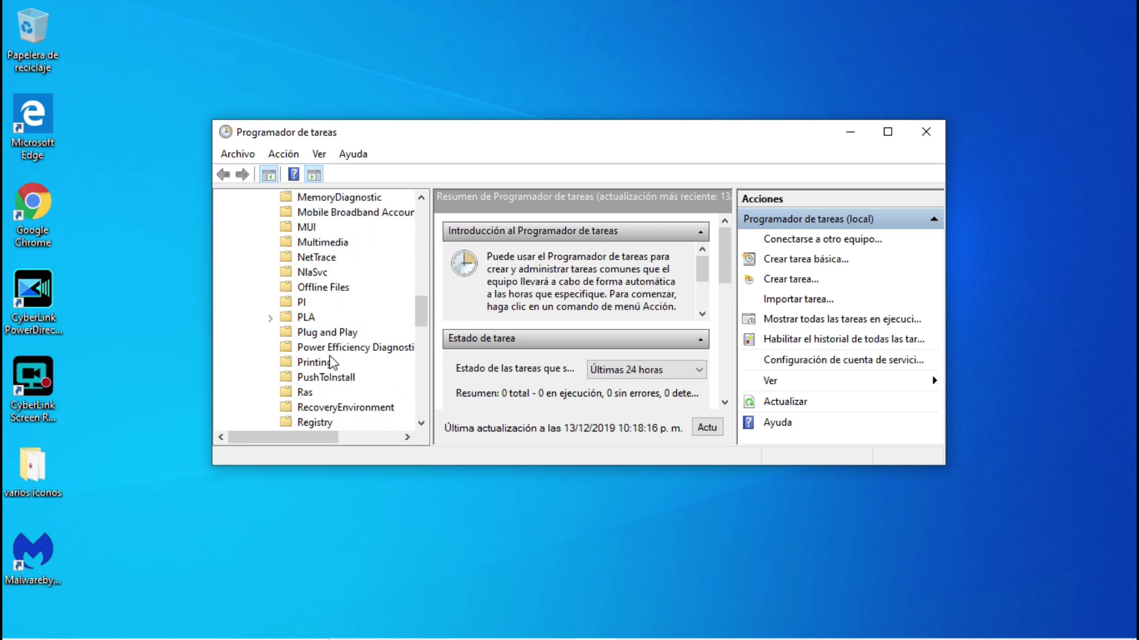
scroll(333, 362, down, 5)
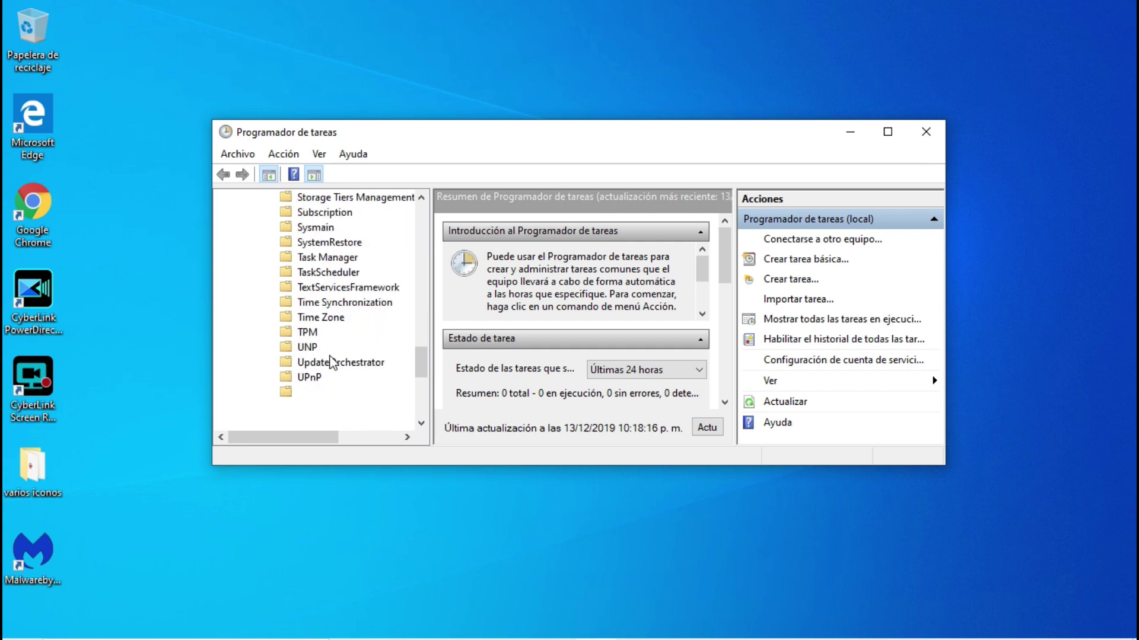
scroll(332, 362, down, 2)
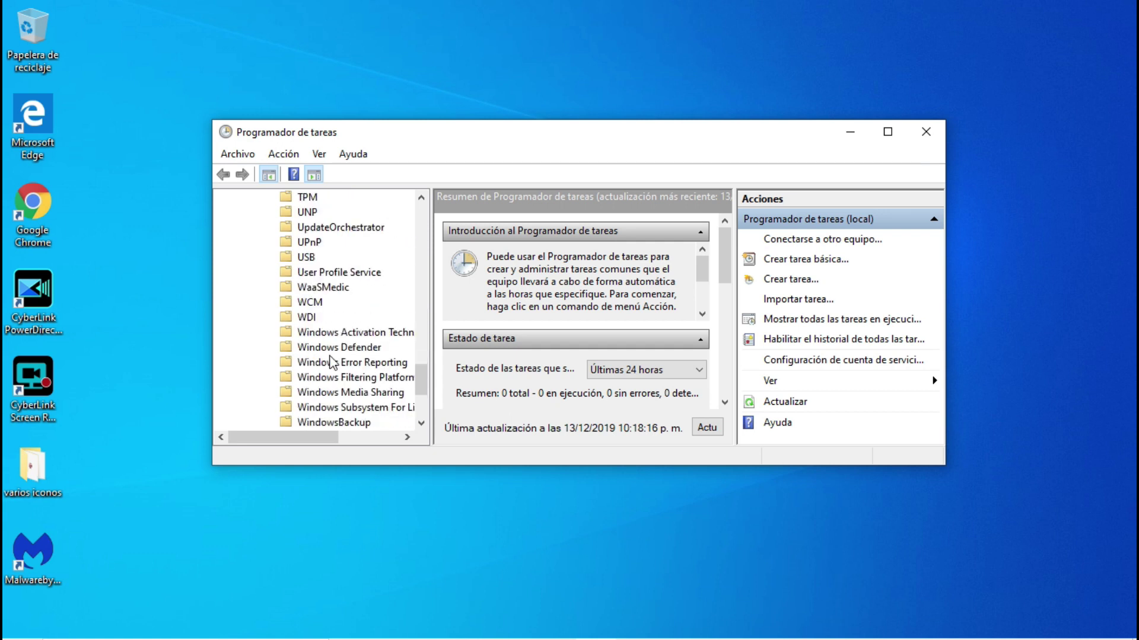
click(318, 350)
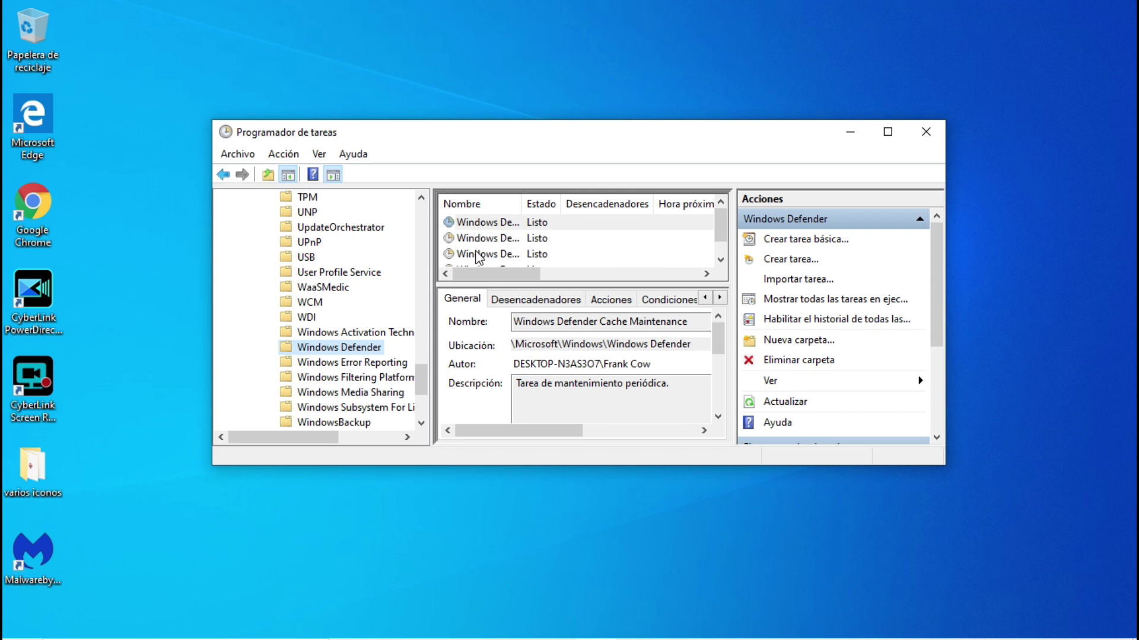
- In the Windows Defender Cache Maintenance task, enable running with the highest privileges, leave the AC-power start condition cleared, and accept the properties
click(720, 261)
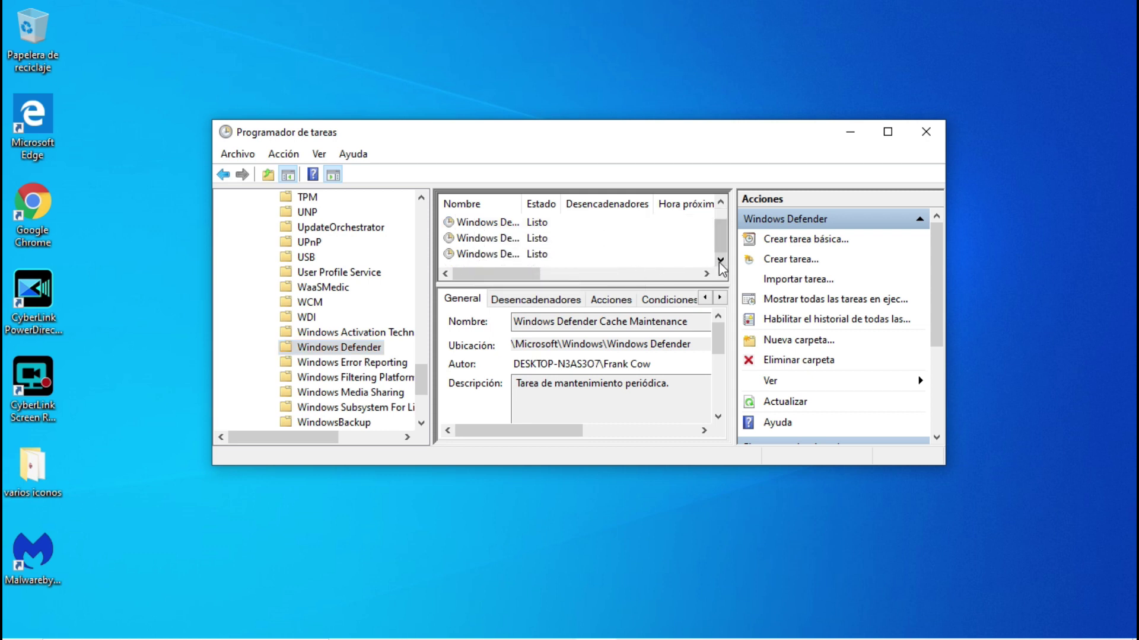
click(721, 202)
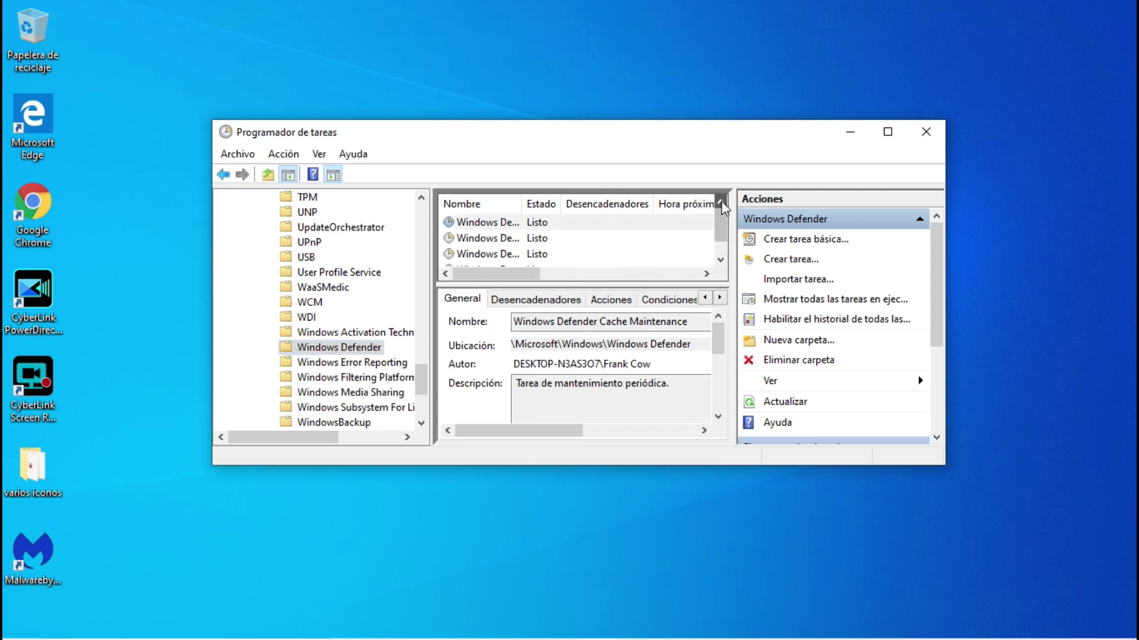
click(500, 224)
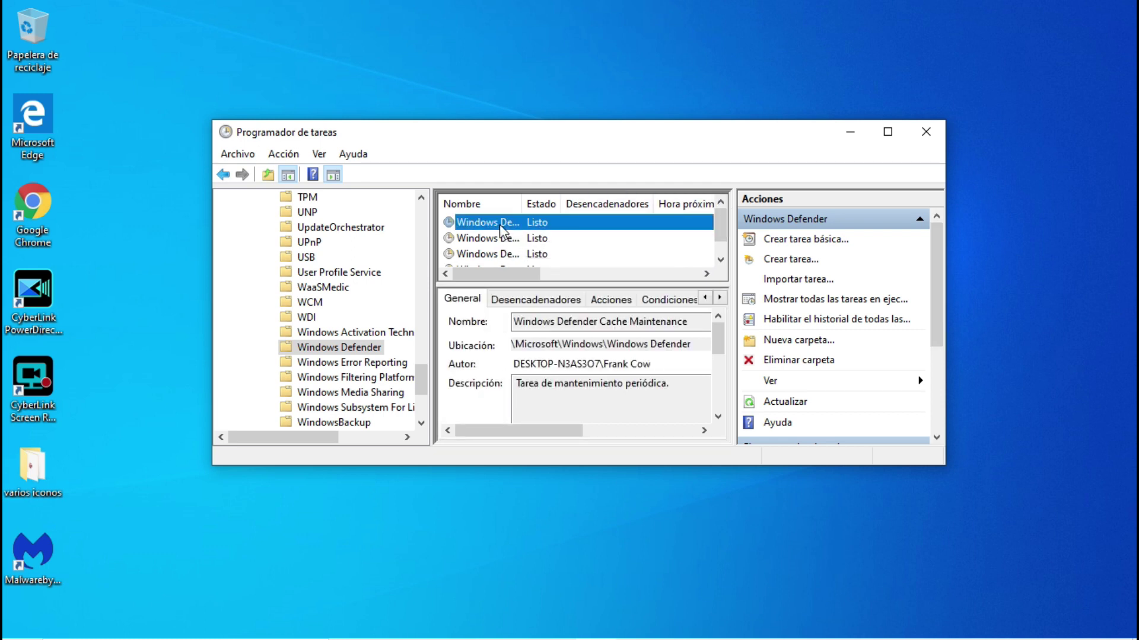
double_click(500, 226)
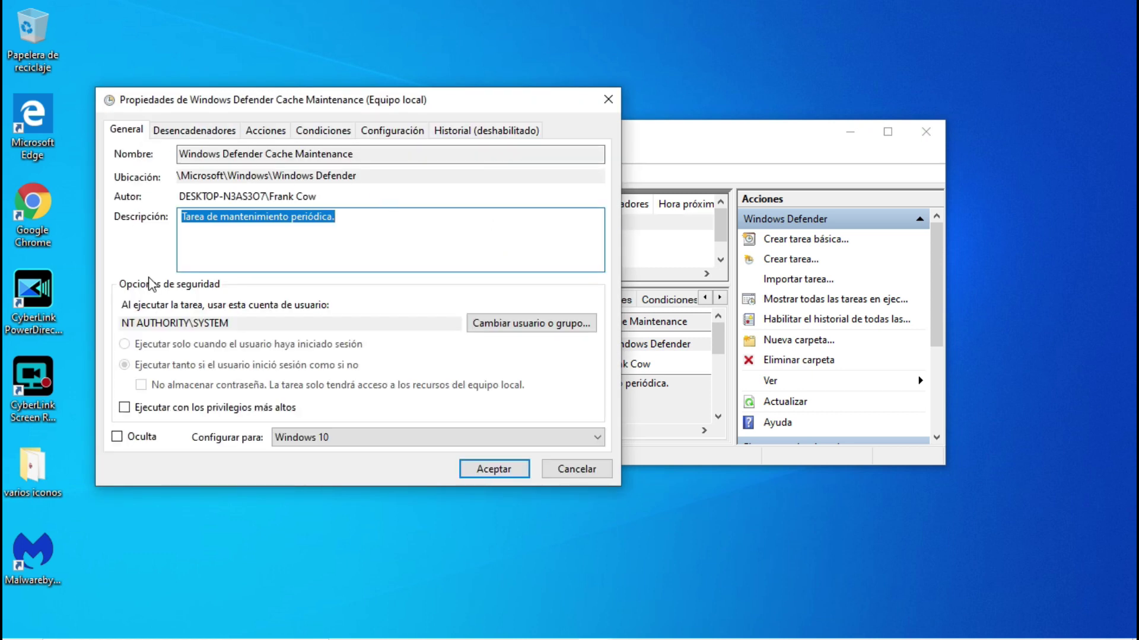
click(124, 408)
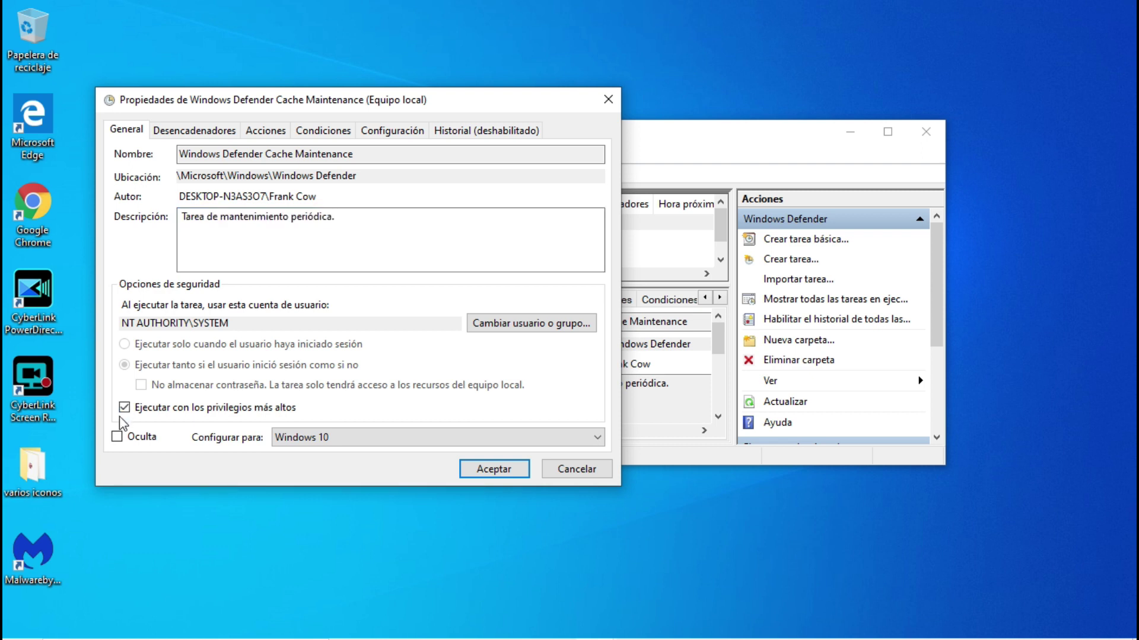
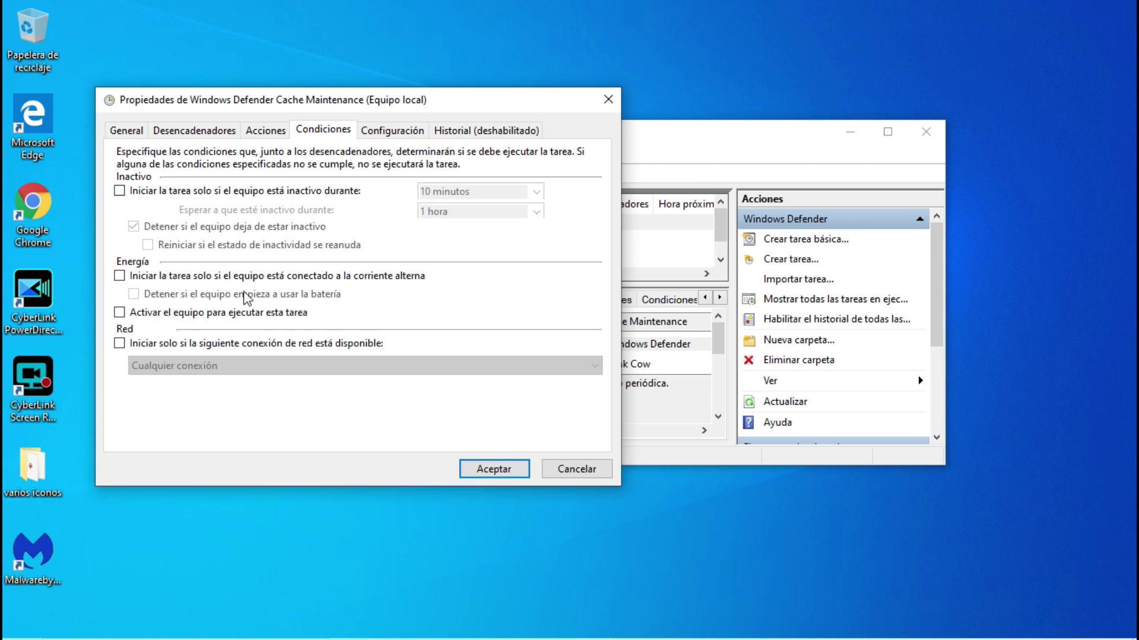
click(120, 276)
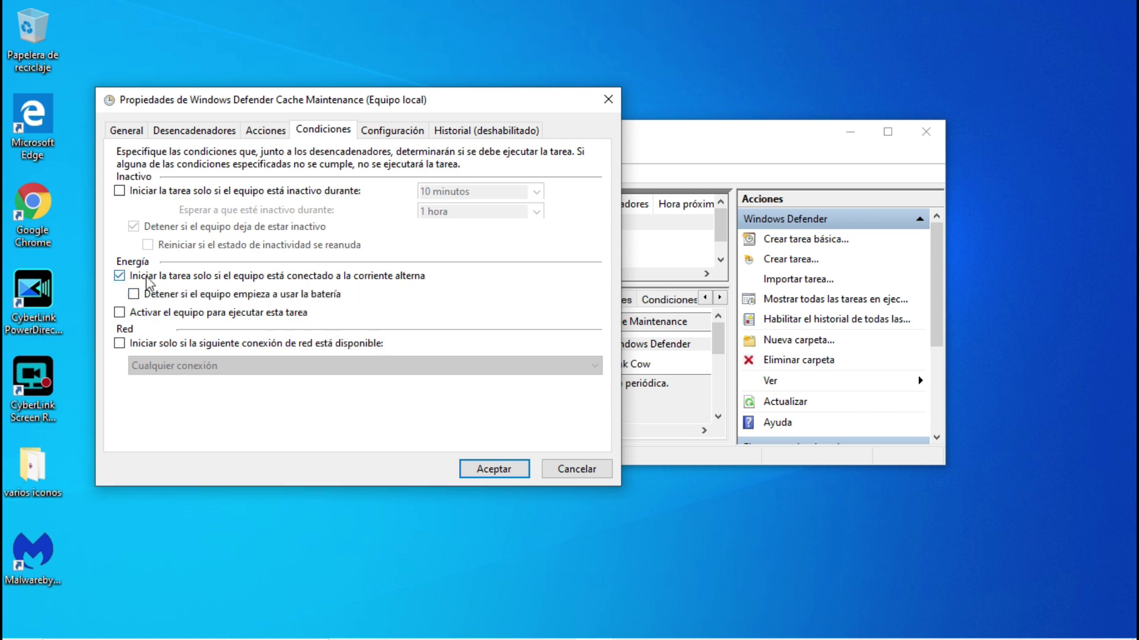
click(120, 278)
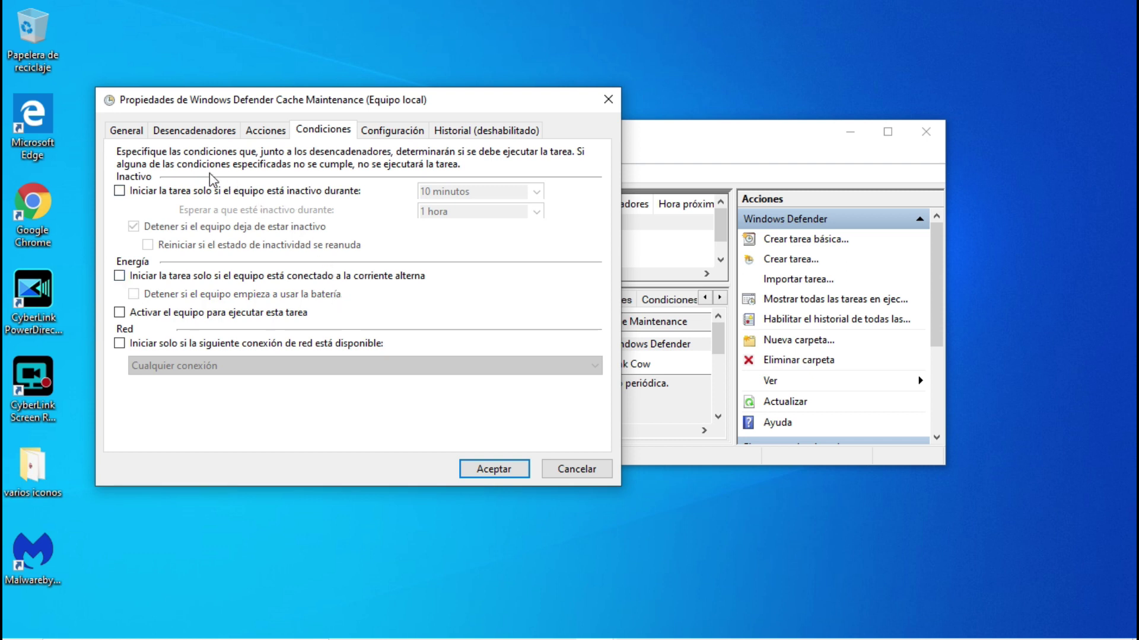
click(502, 470)
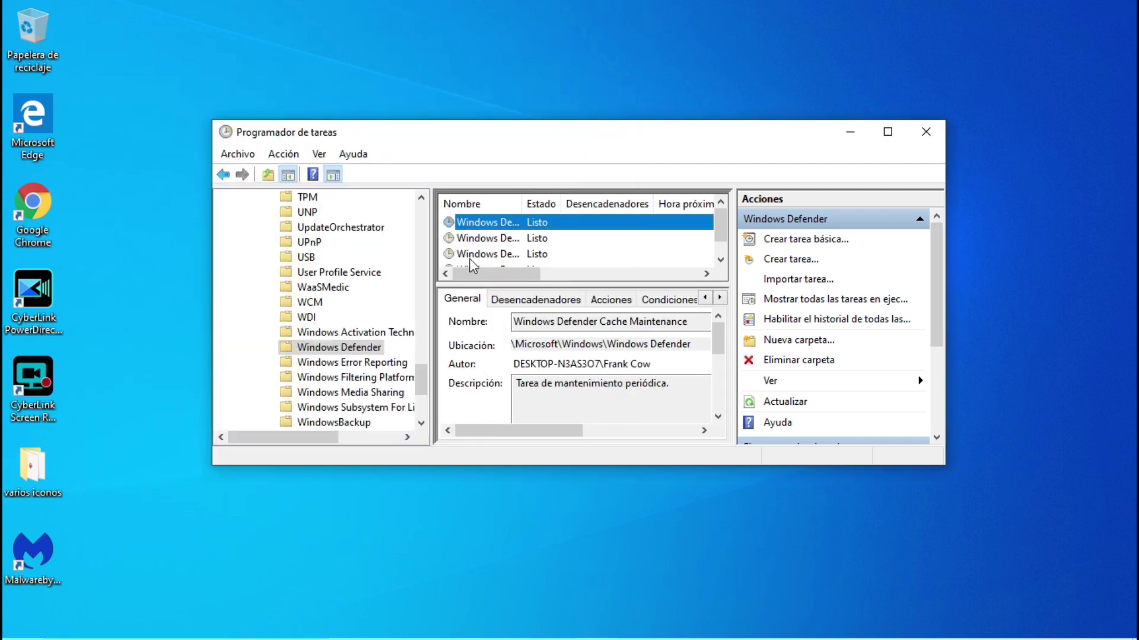
- In the Windows Defender Cleanup task, disable running with the highest privileges and the AC-power start condition, and accept the properties
click(491, 240)
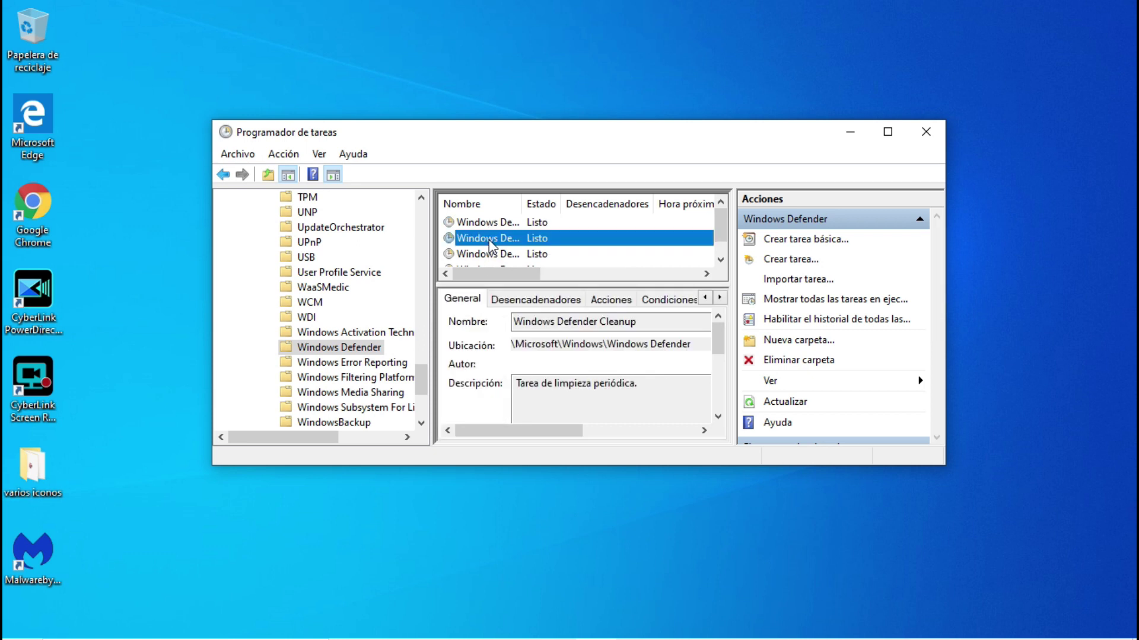
double_click(491, 240)
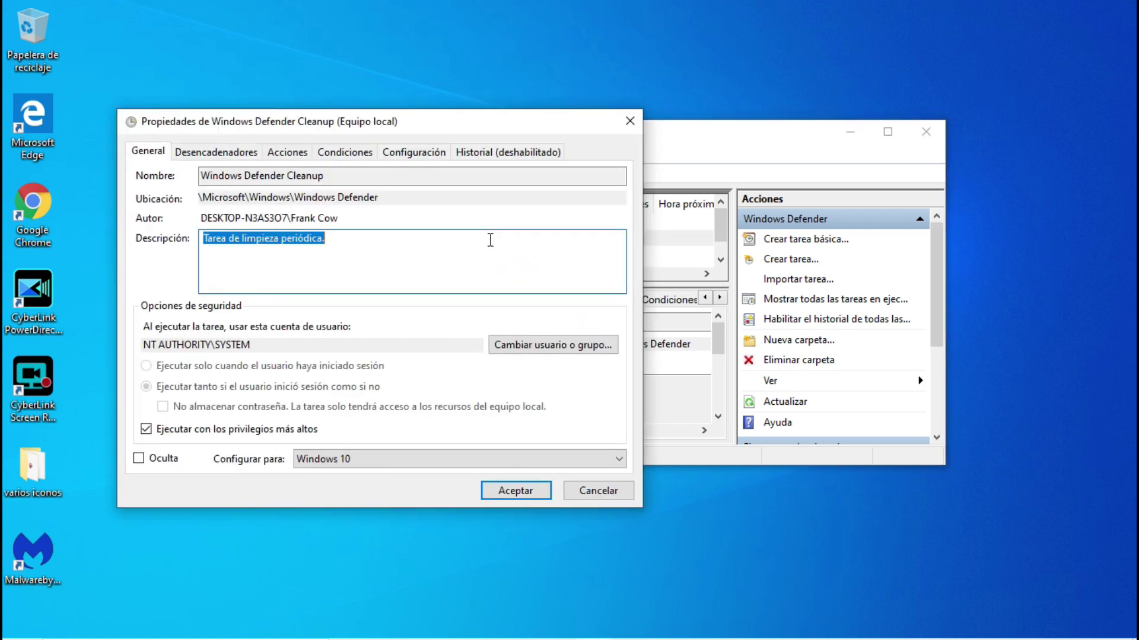
click(146, 430)
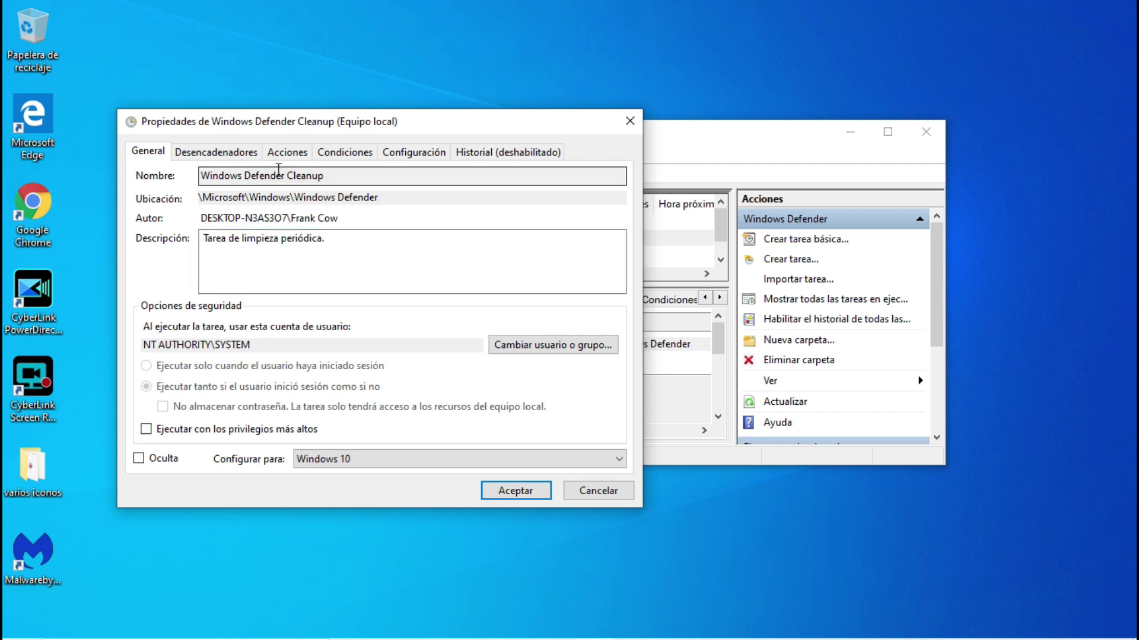
click(334, 155)
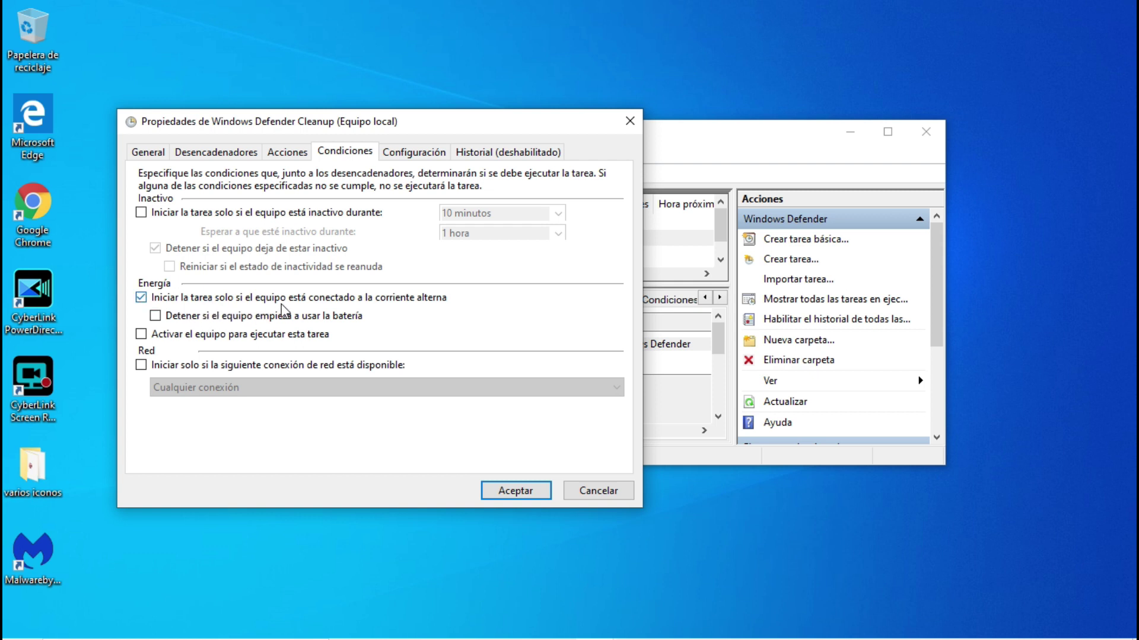
click(142, 300)
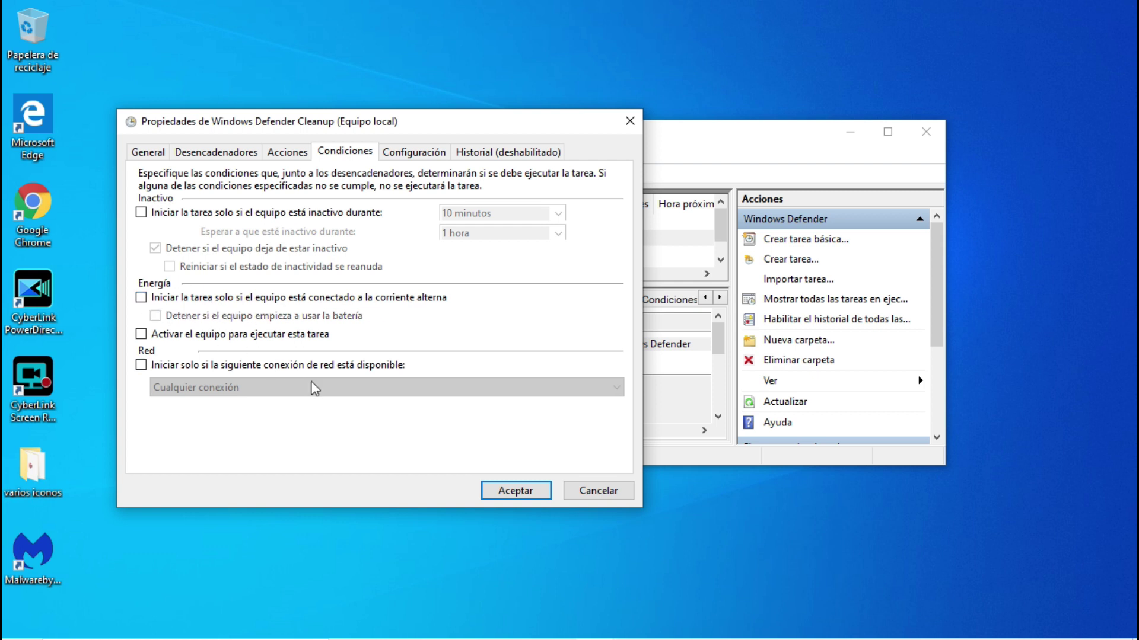
click(515, 491)
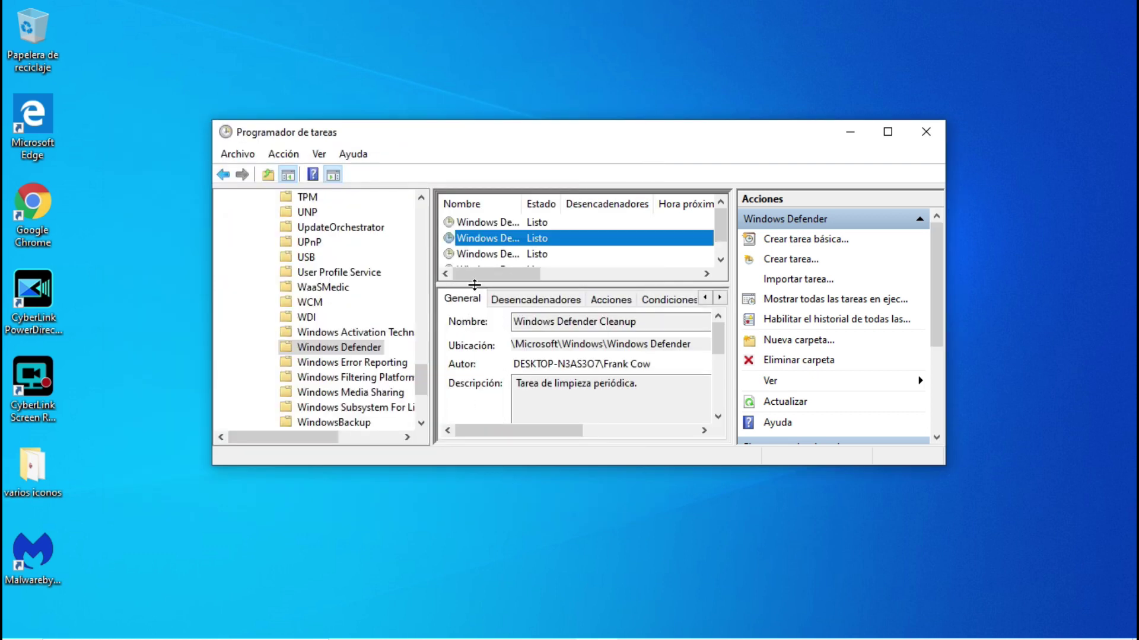
- Make sure the highest-privileges option and AC-power start condition are cleared in the Windows Defender Scheduled Scan task, and accept the properties
click(478, 260)
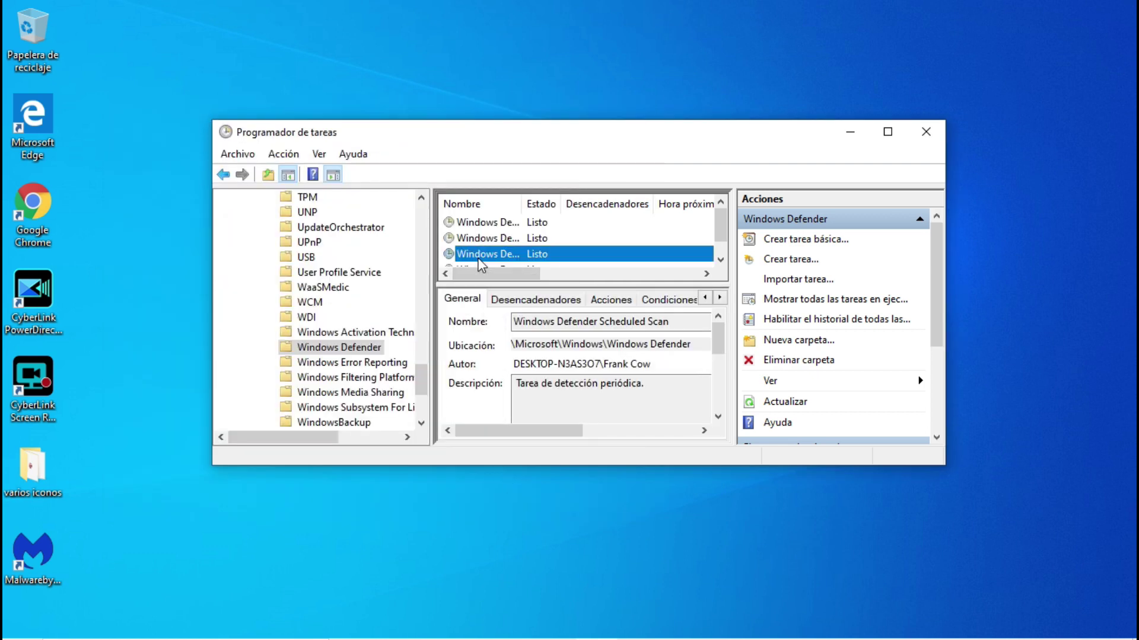
double_click(479, 255)
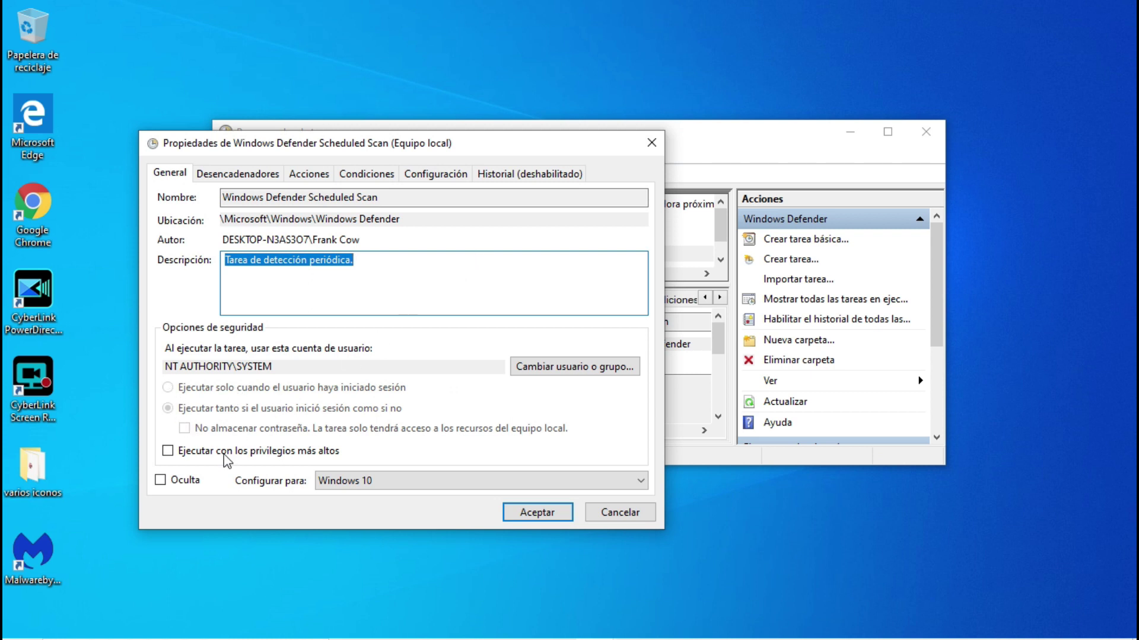
click(168, 451)
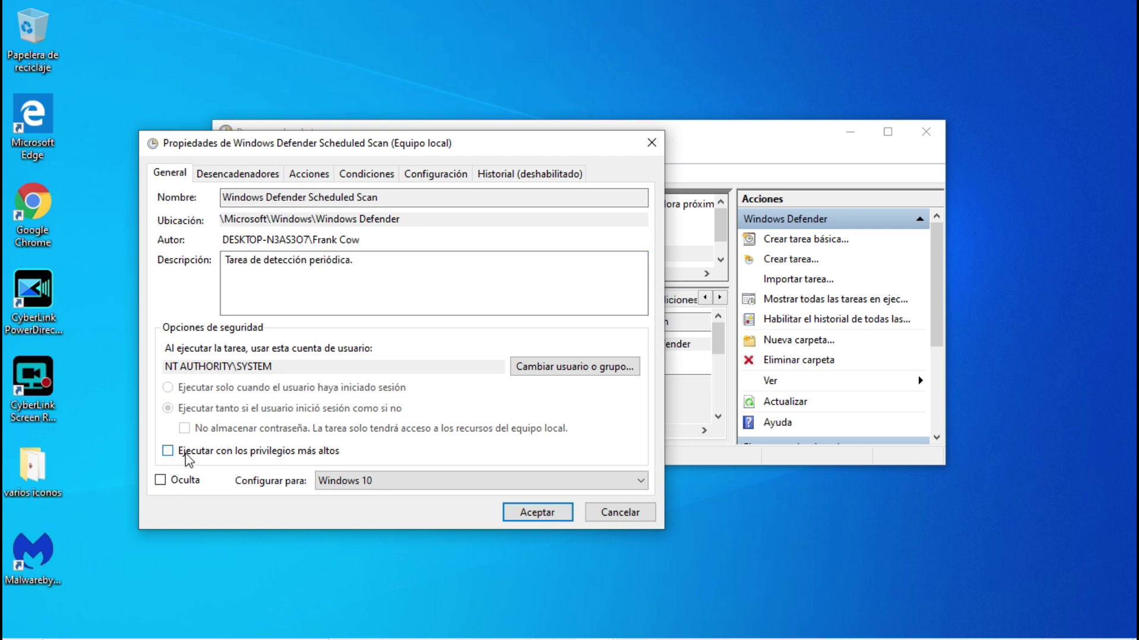
click(356, 175)
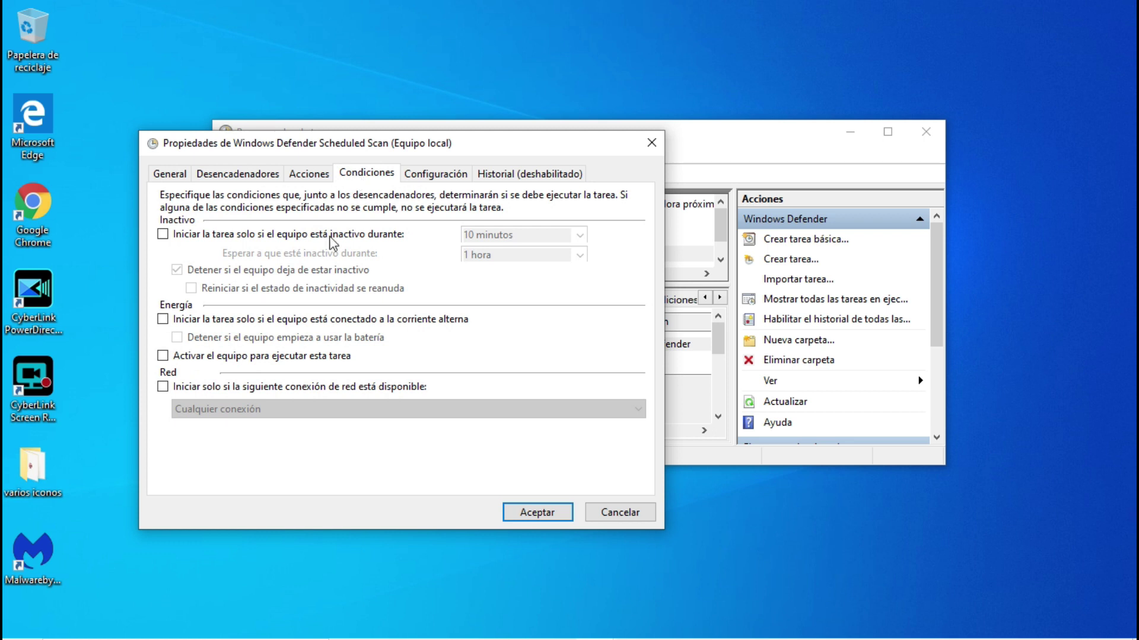
click(162, 320)
click(163, 321)
click(535, 513)
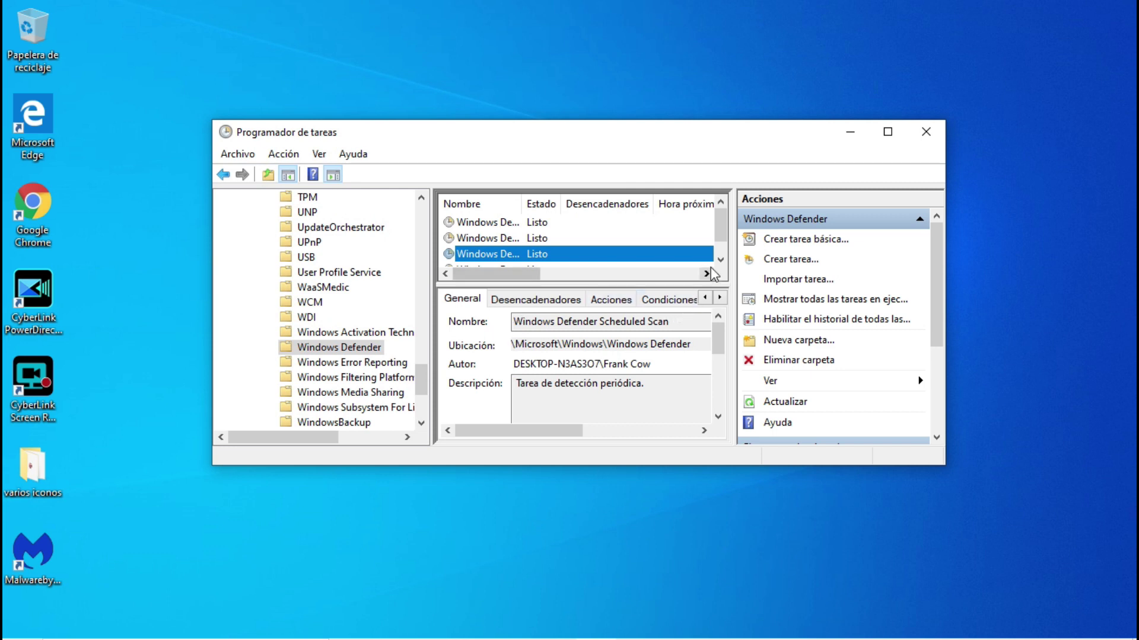
- In the Windows Defender Verification task, disable the AC-power start condition, leave the highest-privileges option cleared, and accept the properties
scroll(531, 249, down, 1)
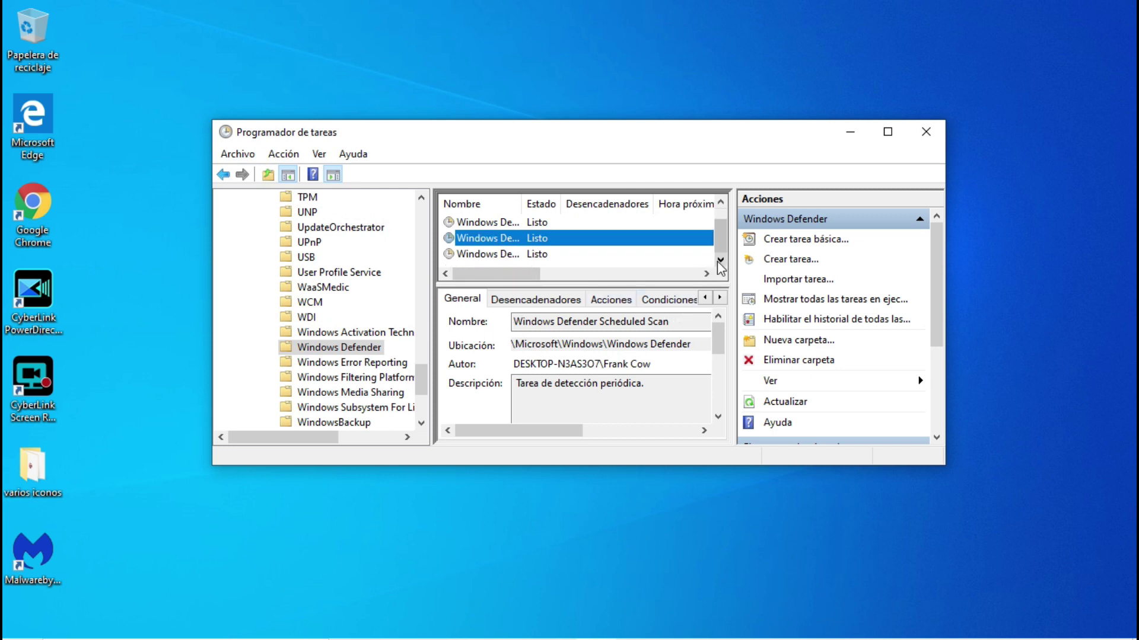
click(504, 255)
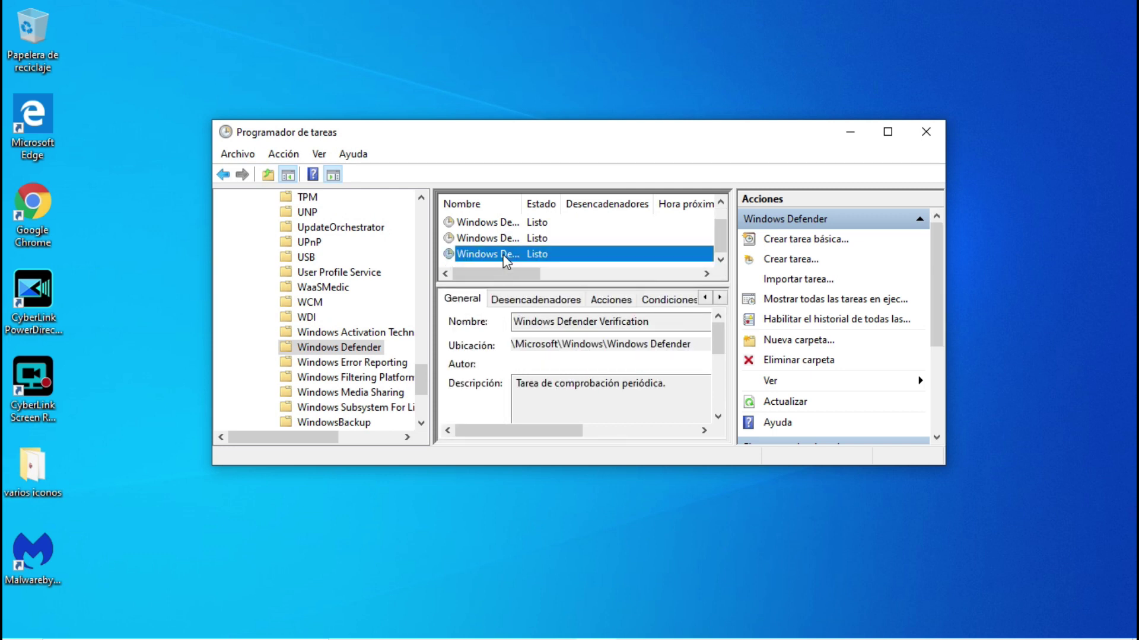
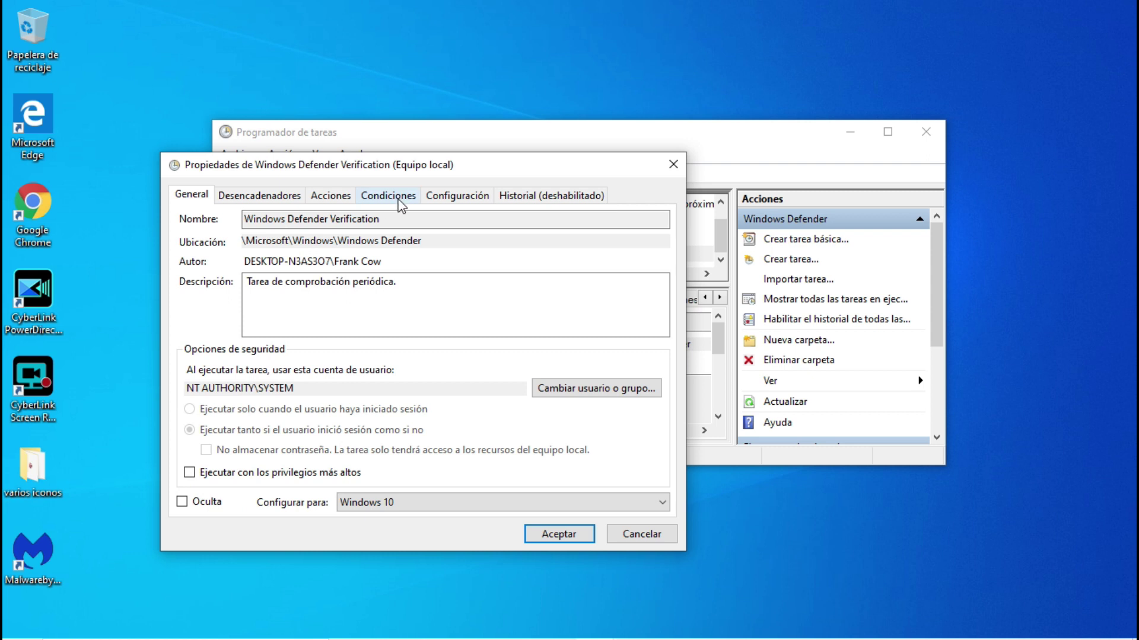
click(401, 203)
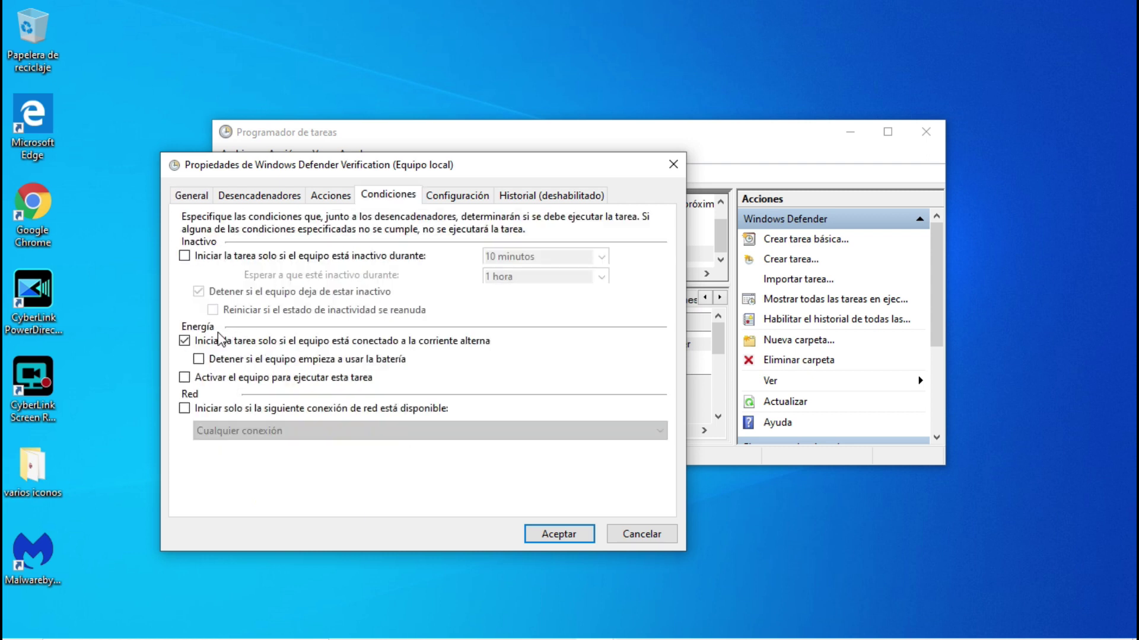
click(185, 341)
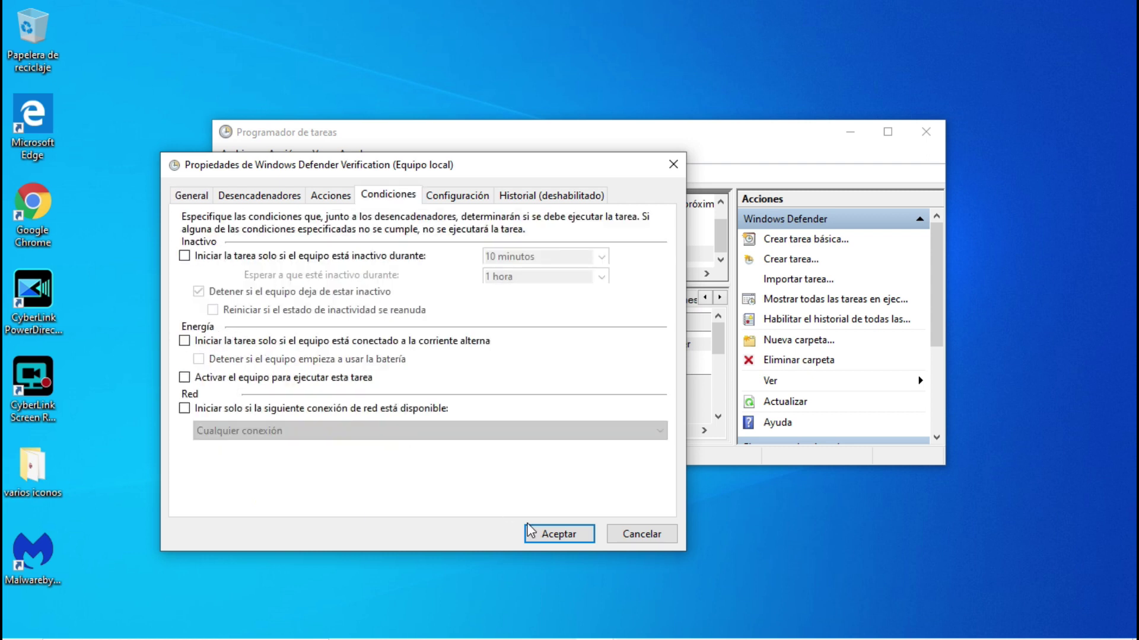
click(546, 536)
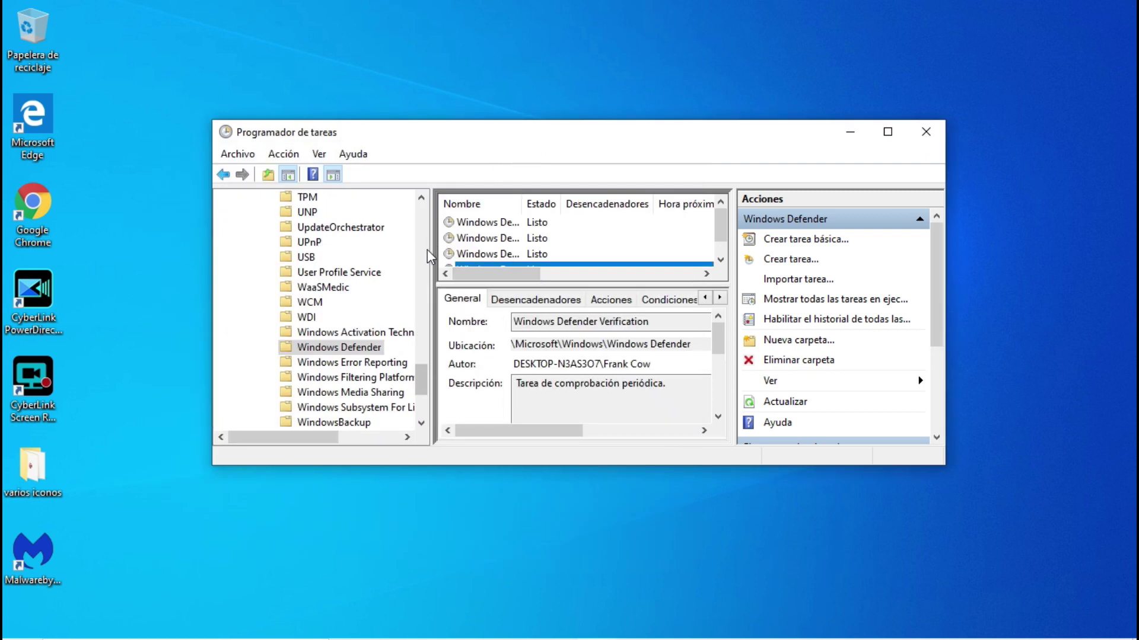
- Collapse the Windows, Microsoft and Task Scheduler library folders, and close Task Scheduler
scroll(426, 255, up, 14)
scroll(427, 255, up, 12)
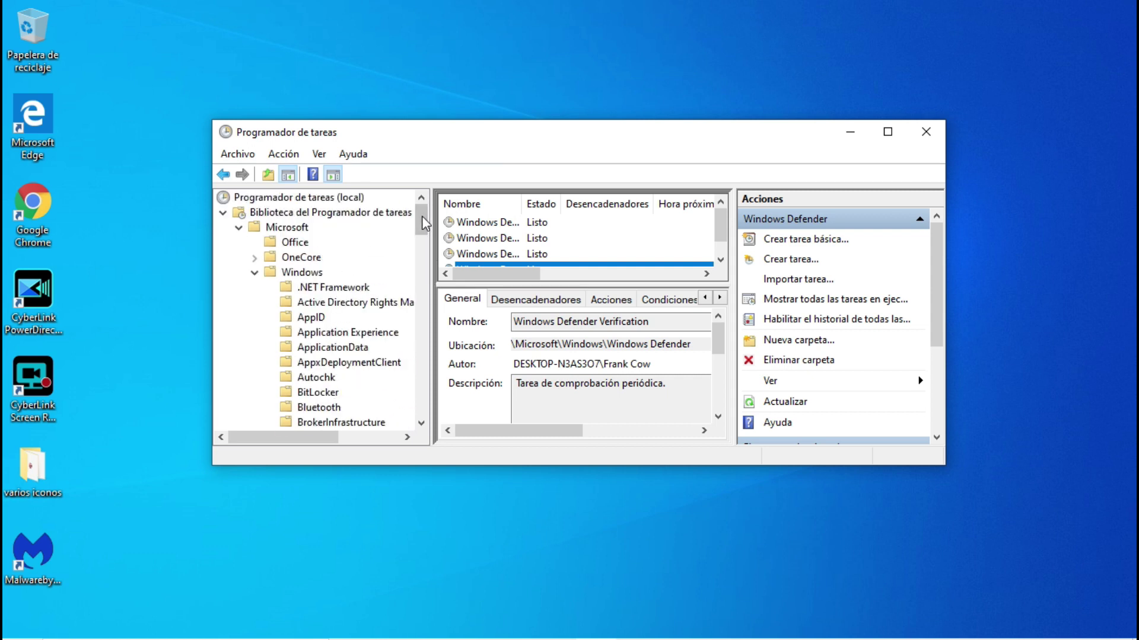
click(255, 273)
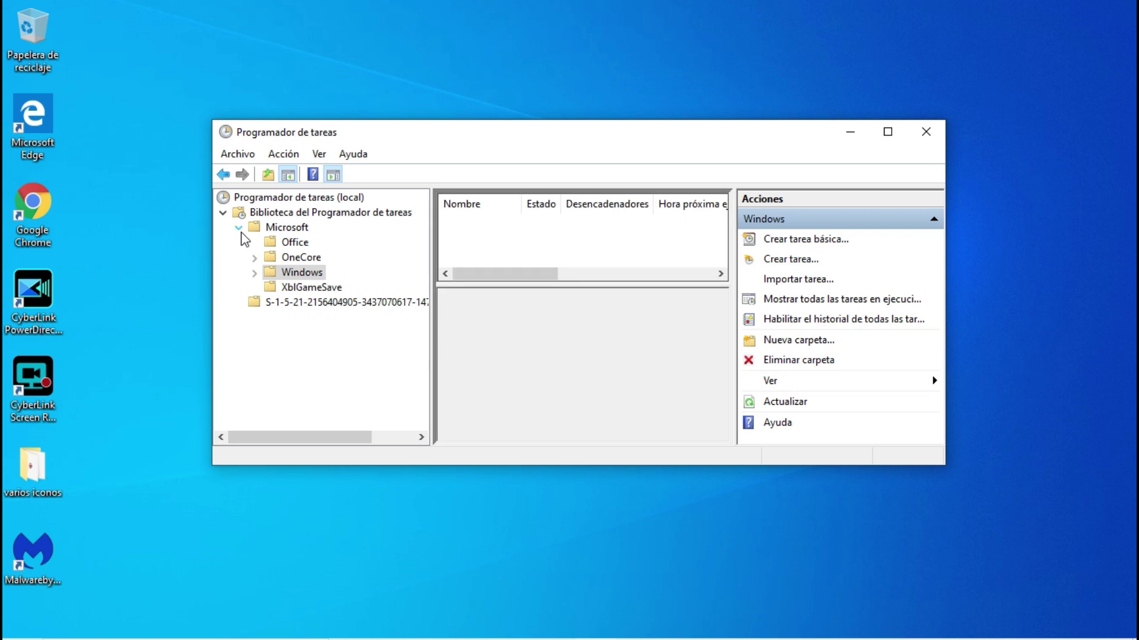
click(240, 229)
click(223, 213)
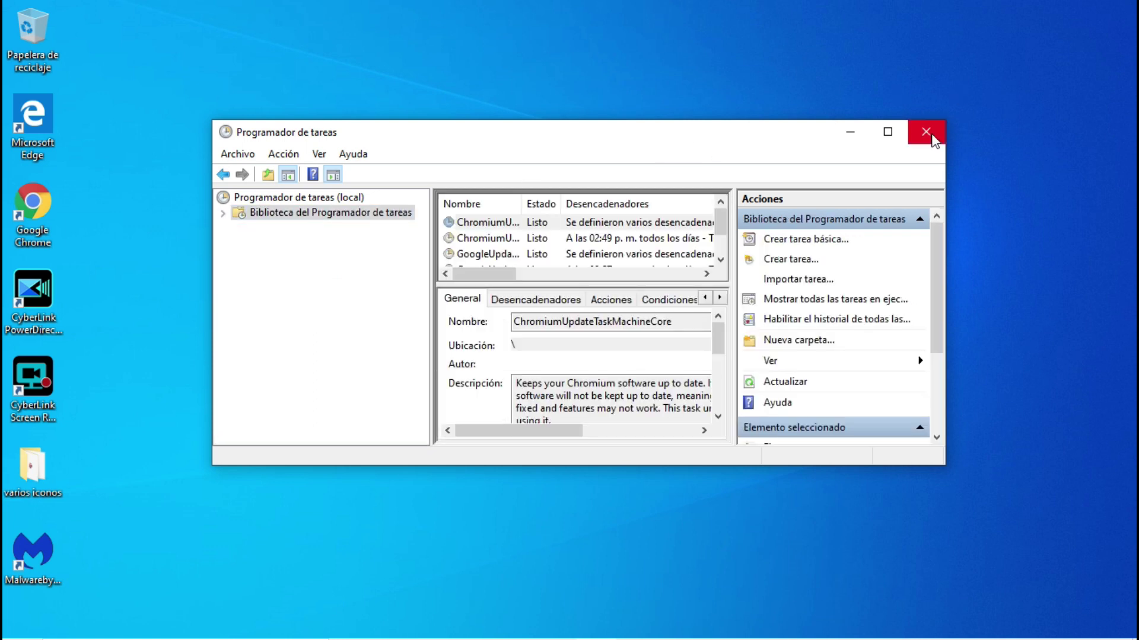
click(926, 131)
click(665, 253)
click(617, 210)
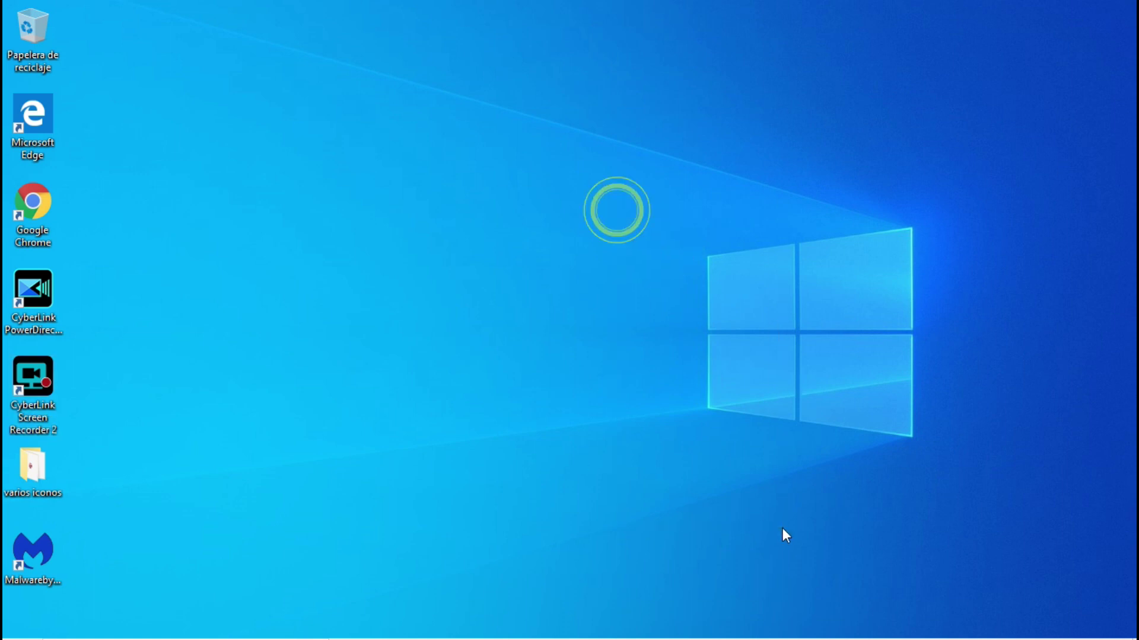
- Open Task Manager, check the CPU and memory use of Antimalware Service Executable and Screen Recorder, and close it
right_click(672, 630)
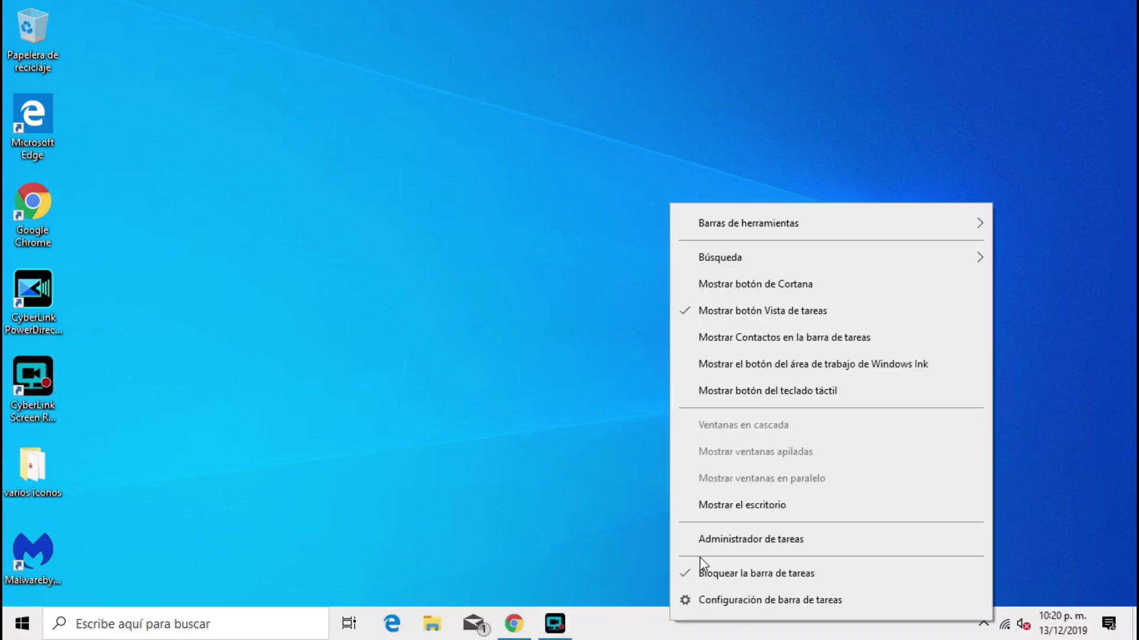
click(712, 540)
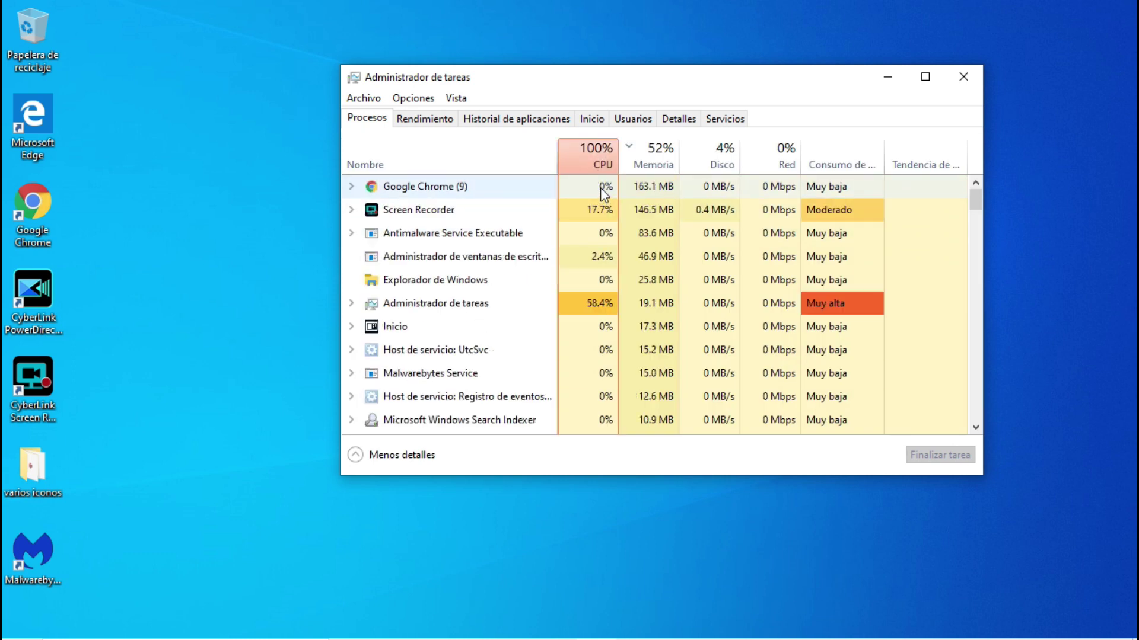
click(522, 236)
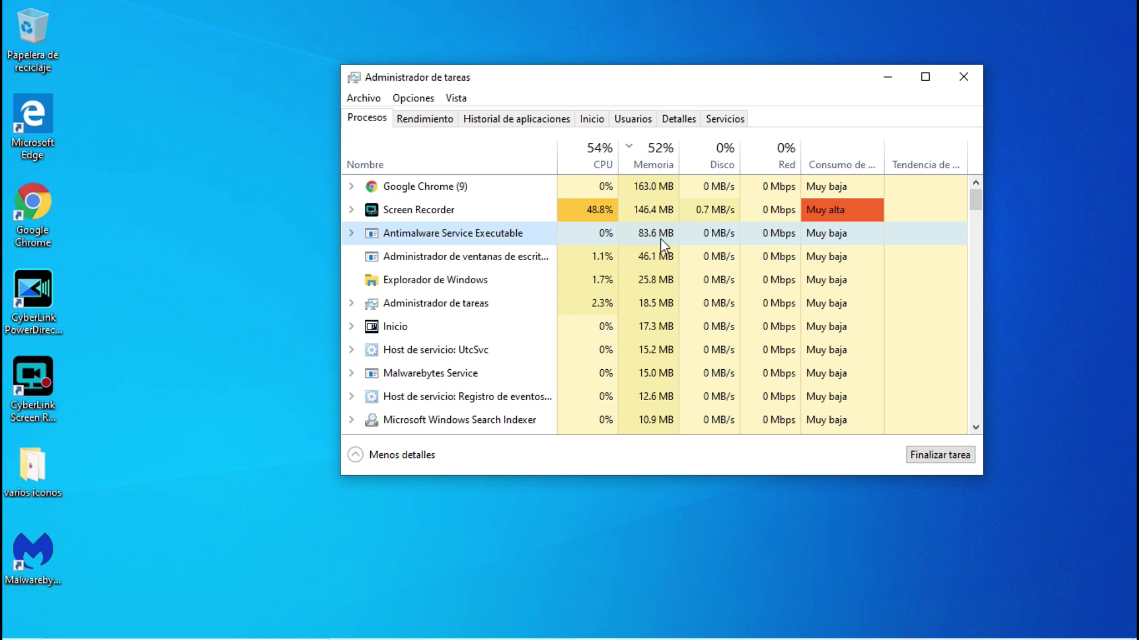
click(472, 209)
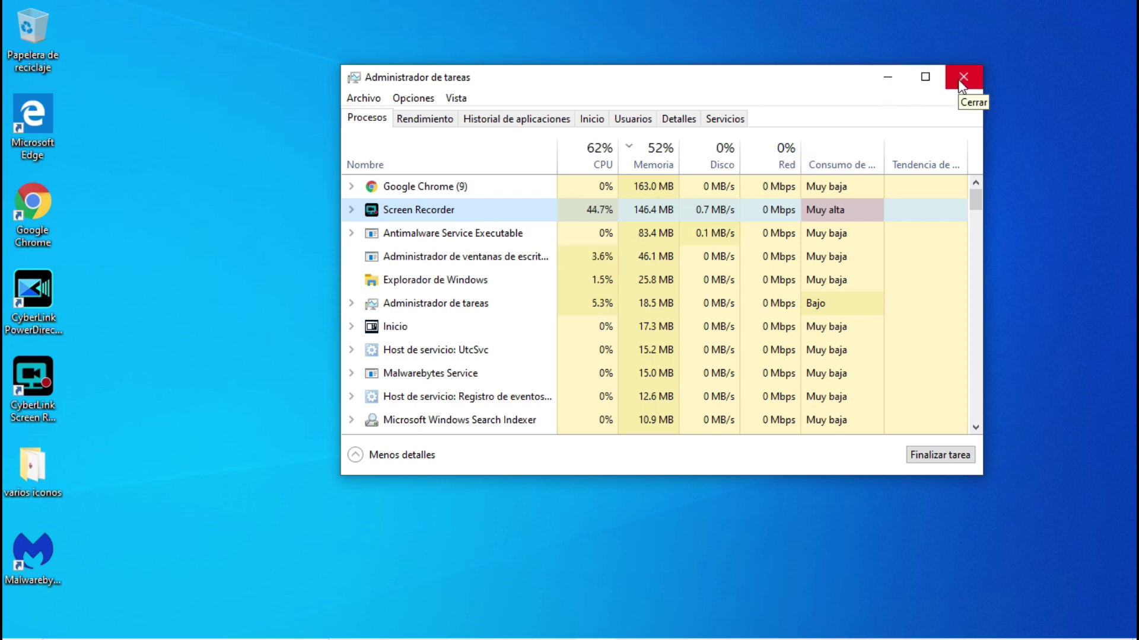
click(440, 238)
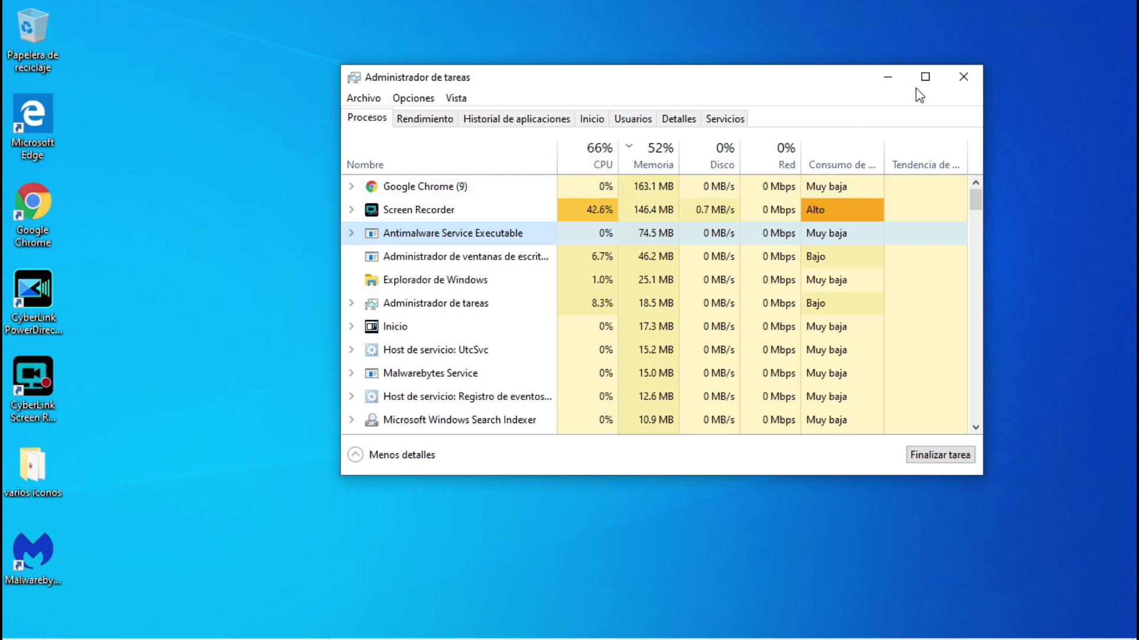
click(962, 77)
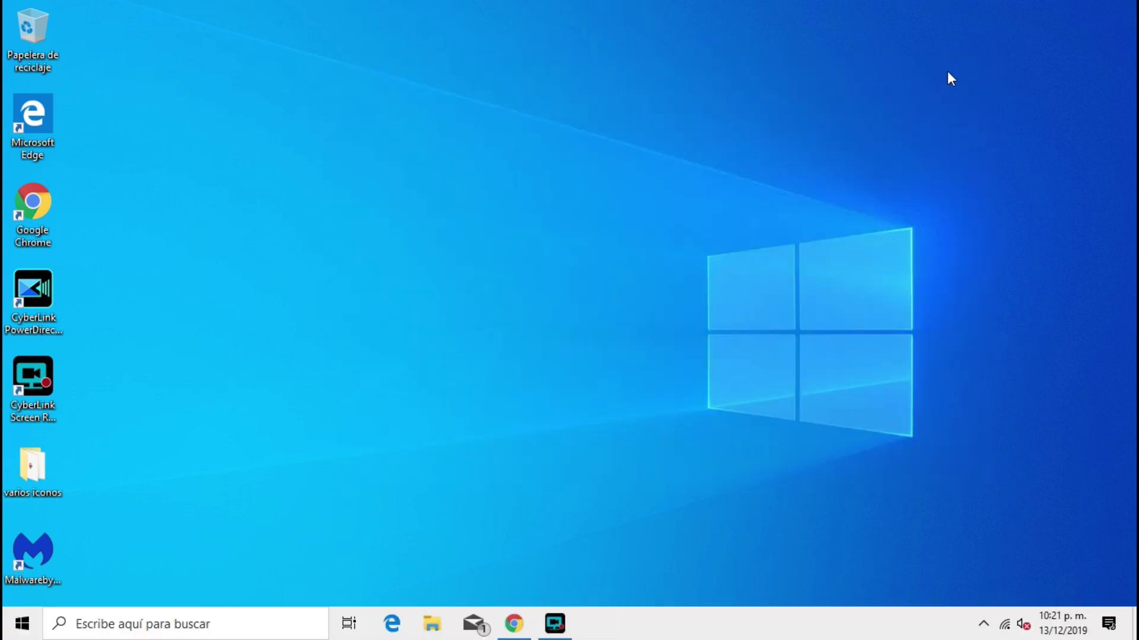